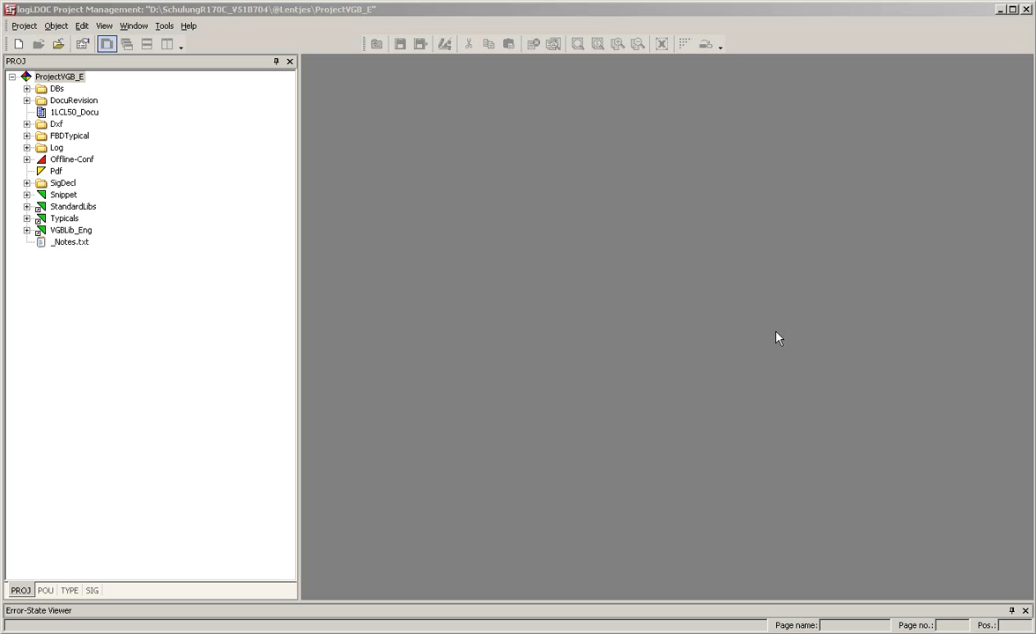
# Start FBDTypical for ProjectVGB_E and expand the project's tree in it
pyautogui.click(81, 78)
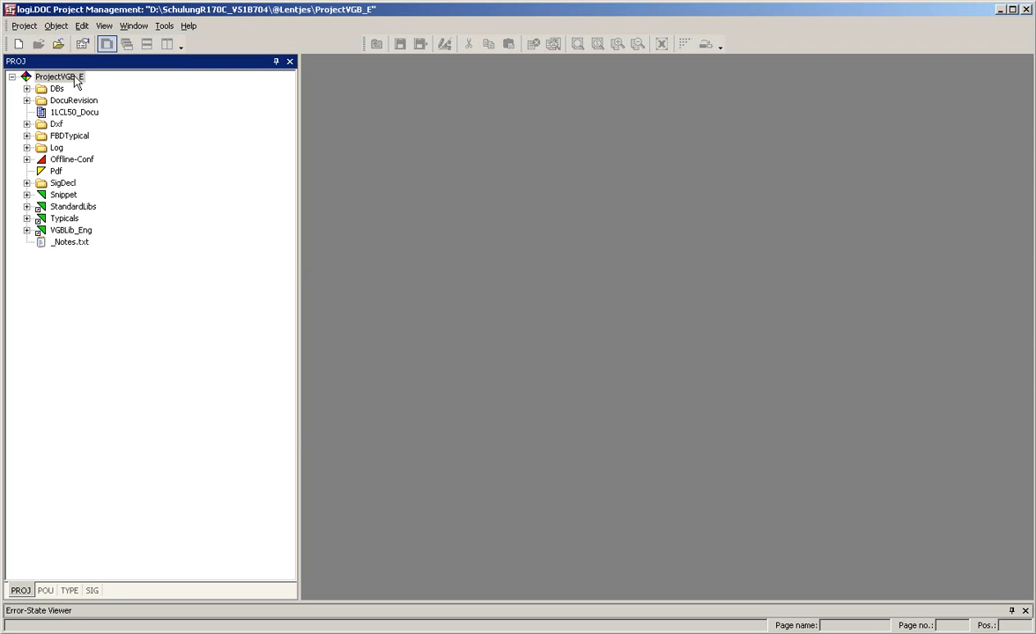
pyautogui.rightClick(73, 81)
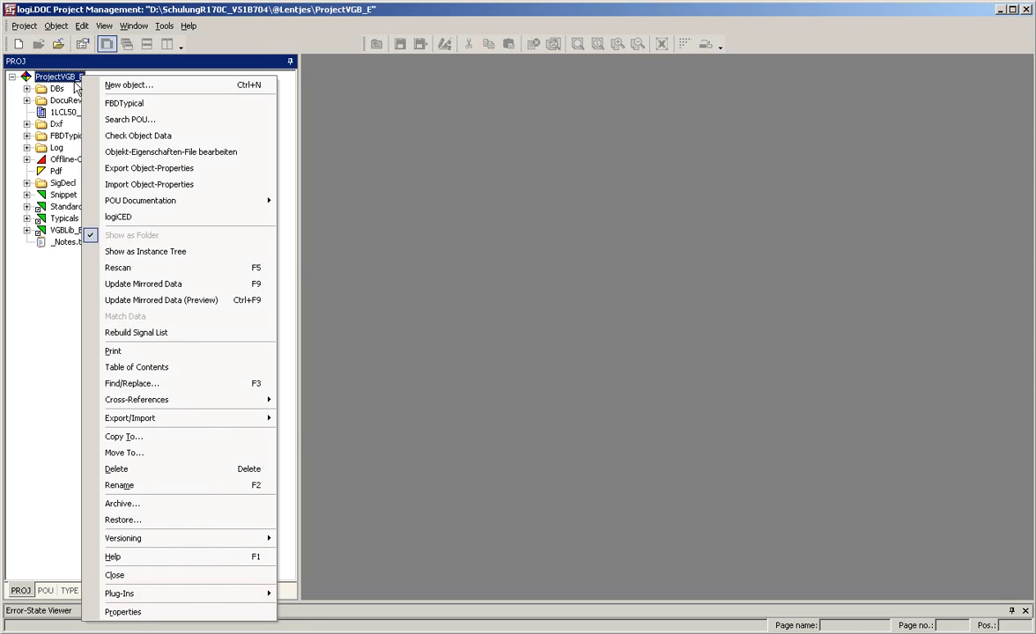
pyautogui.click(139, 104)
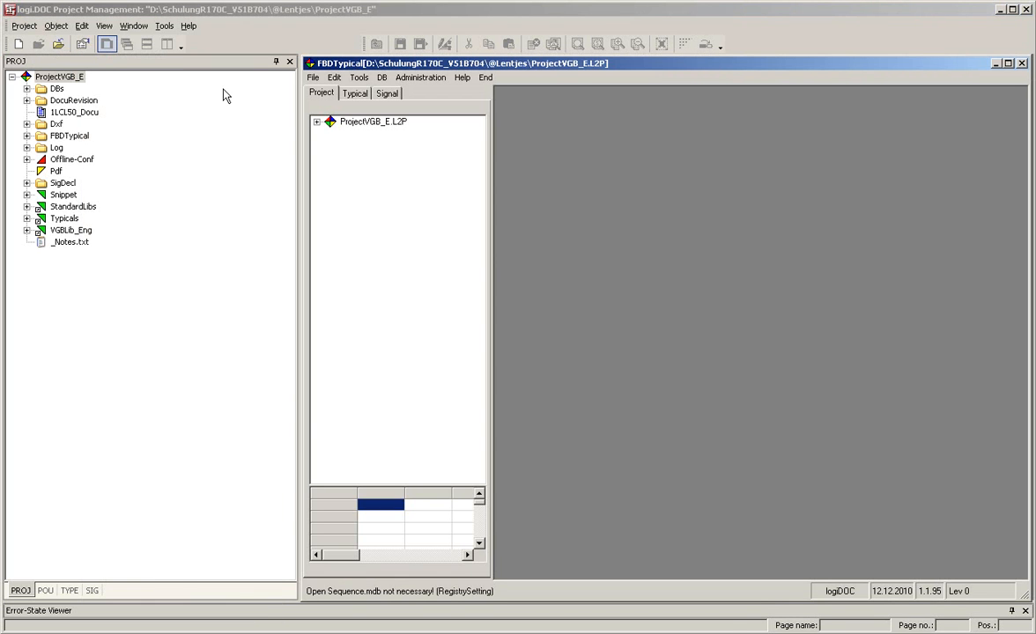
pyautogui.click(316, 122)
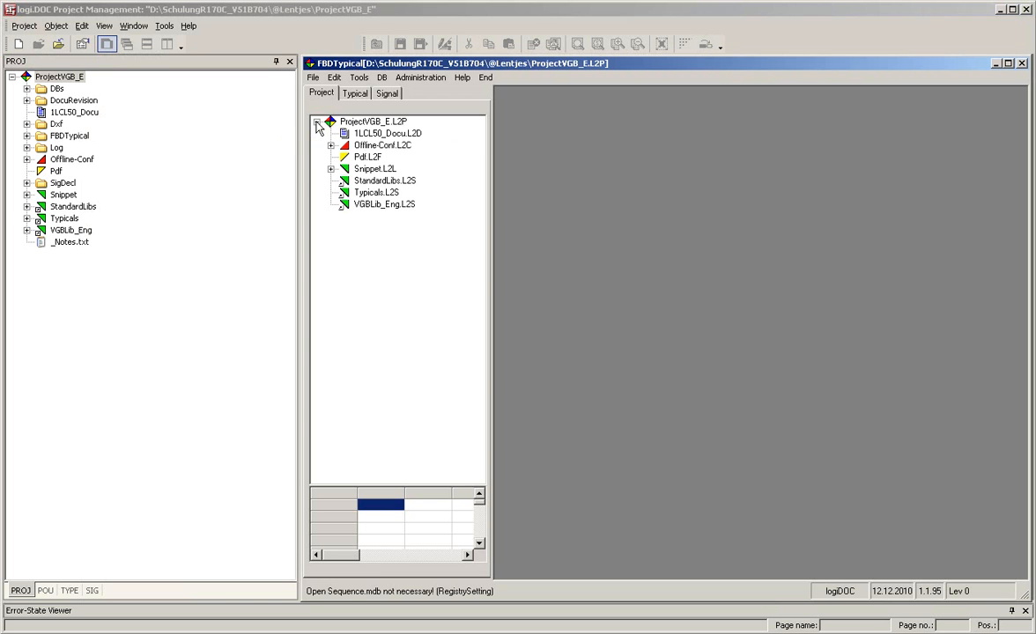
# Browse the available typicals, collapsing the YFU and YFH libraries and looking at BA-01-00 in YFS
pyautogui.click(354, 93)
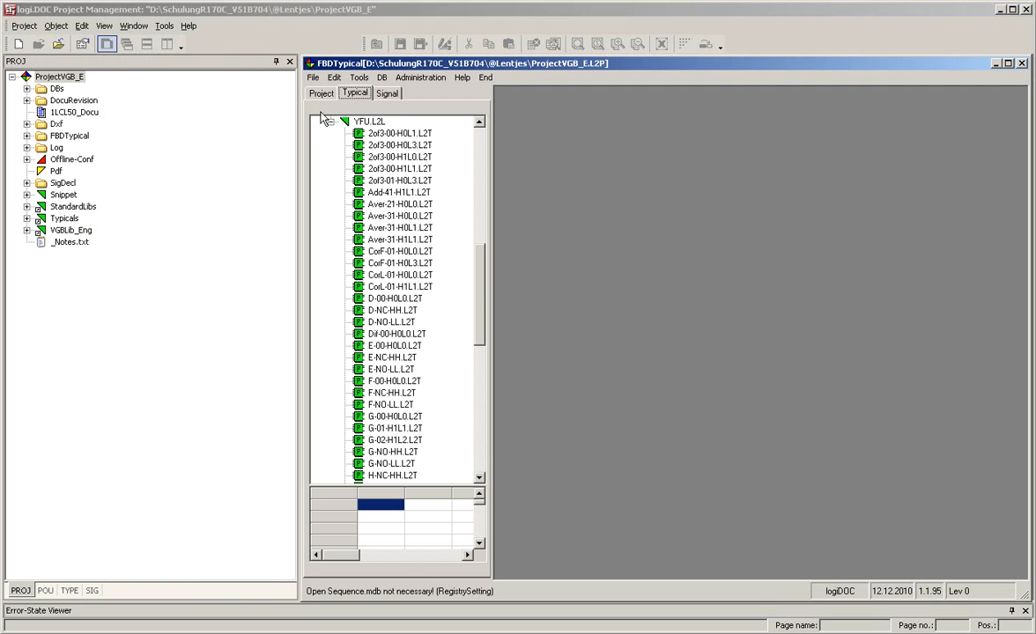
pyautogui.click(330, 122)
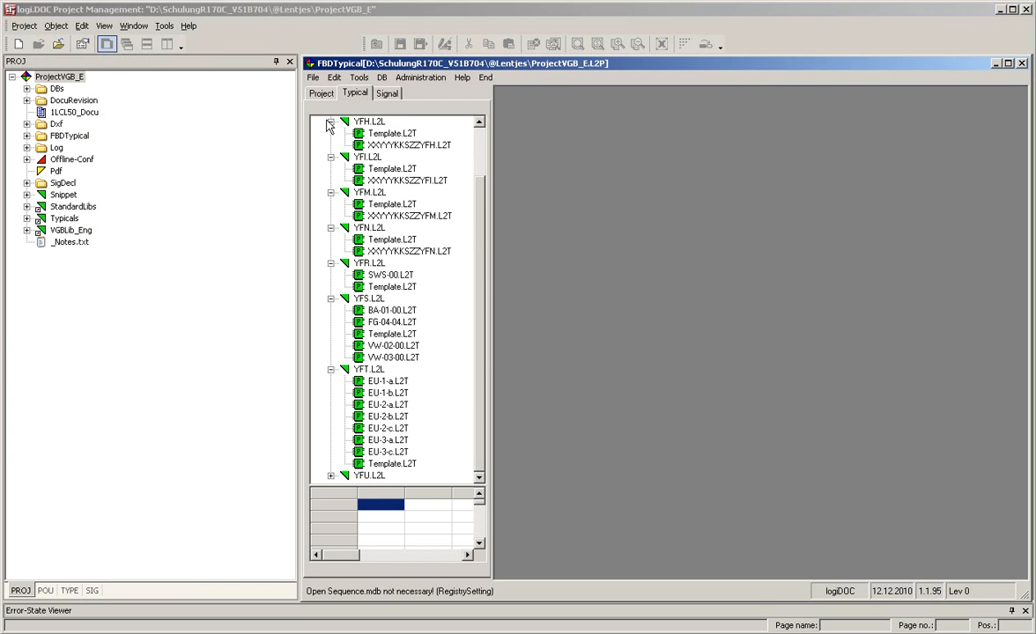
pyautogui.click(331, 122)
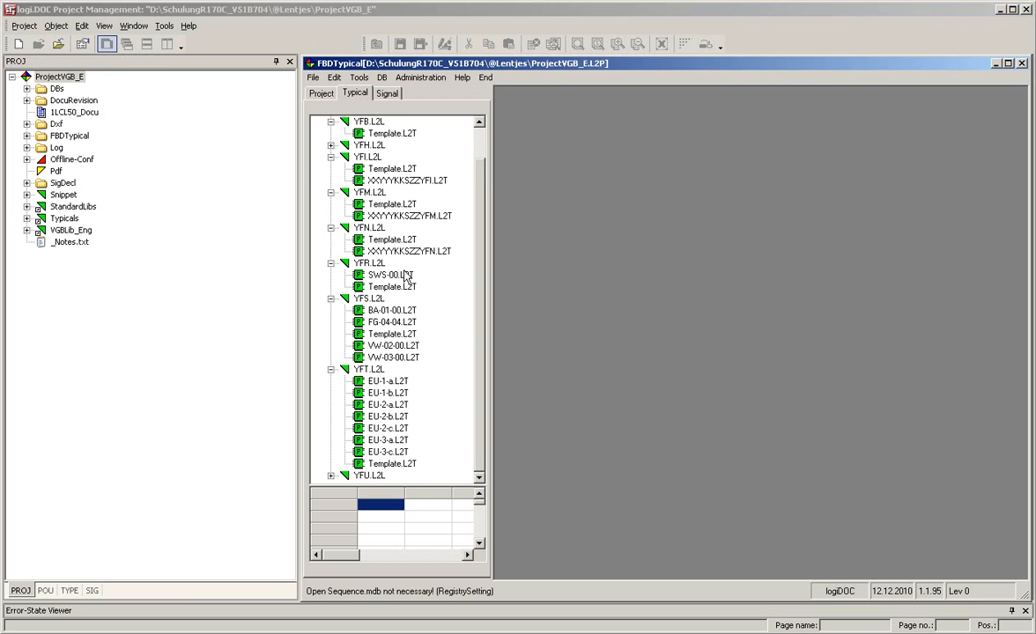
pyautogui.doubleClick(388, 312)
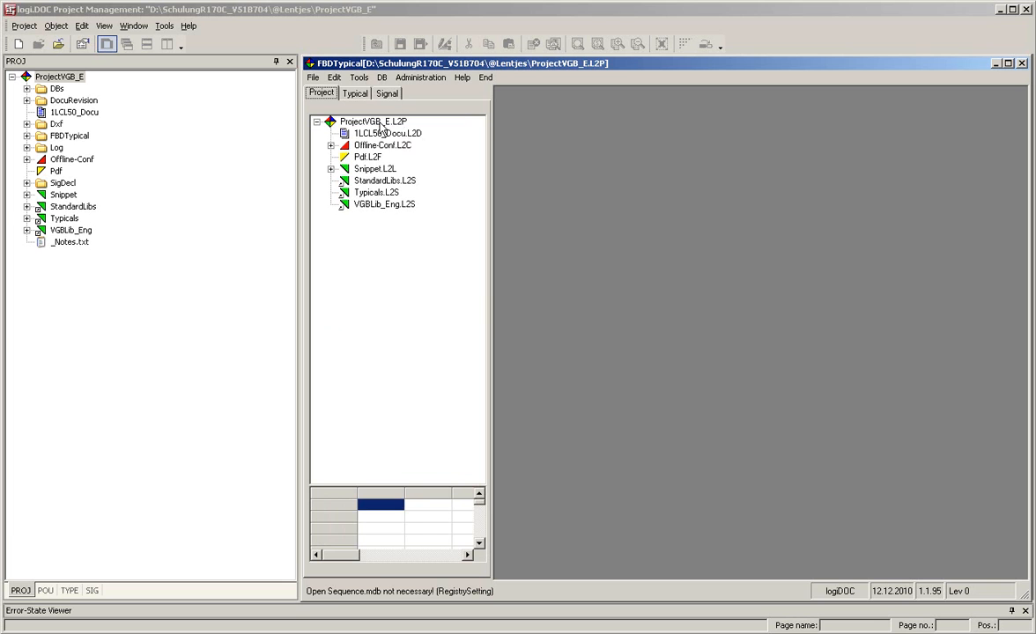
# Open the project's Transfer_A database for editing and check the source typicals selectable for 1LCL50EA100
pyautogui.rightClick(380, 123)
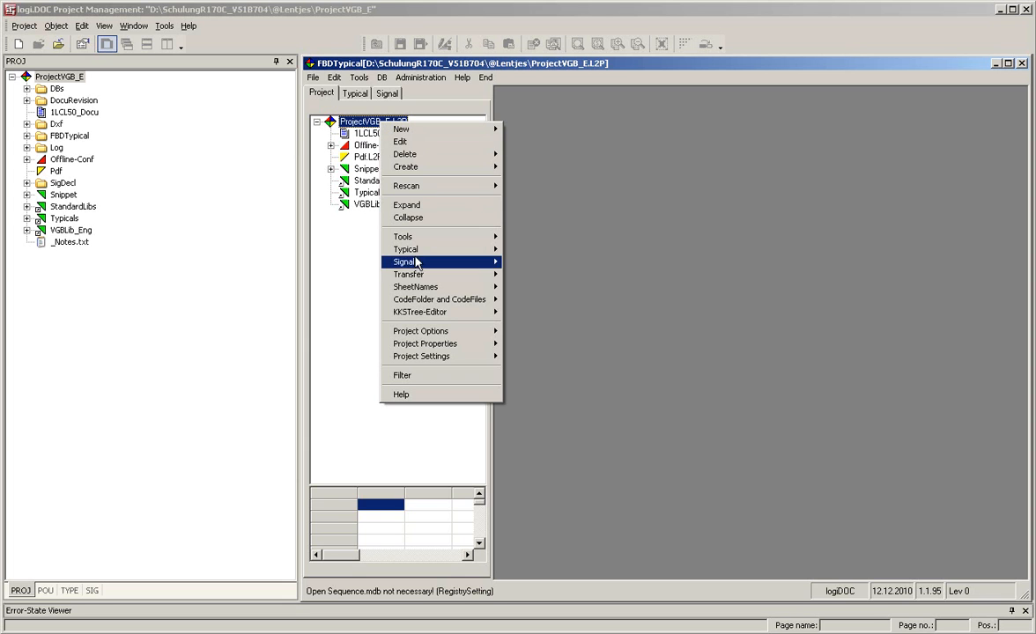
pyautogui.moveTo(425, 274)
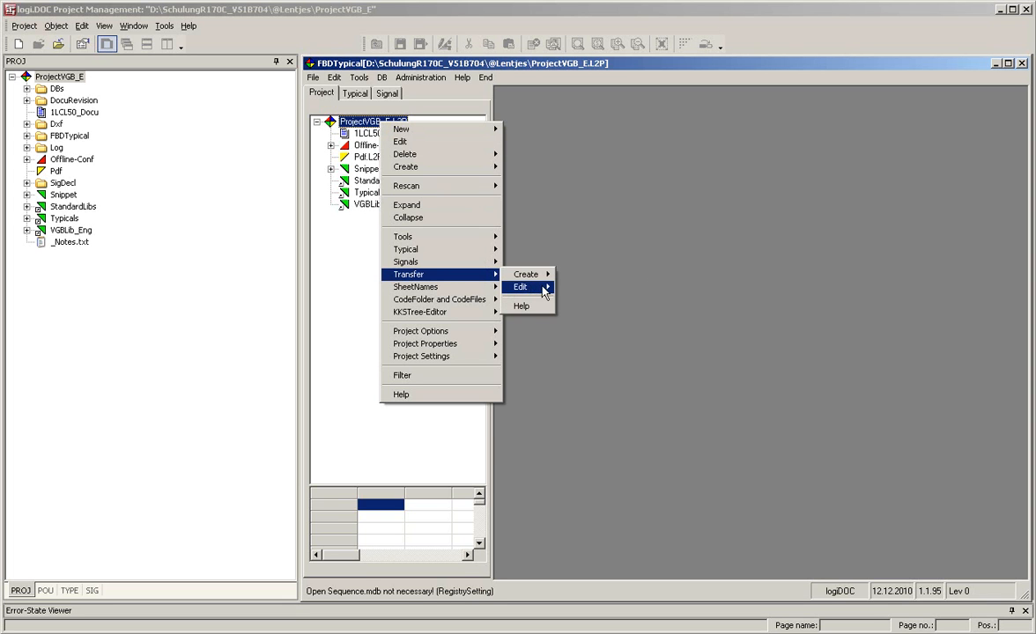
pyautogui.moveTo(545, 289)
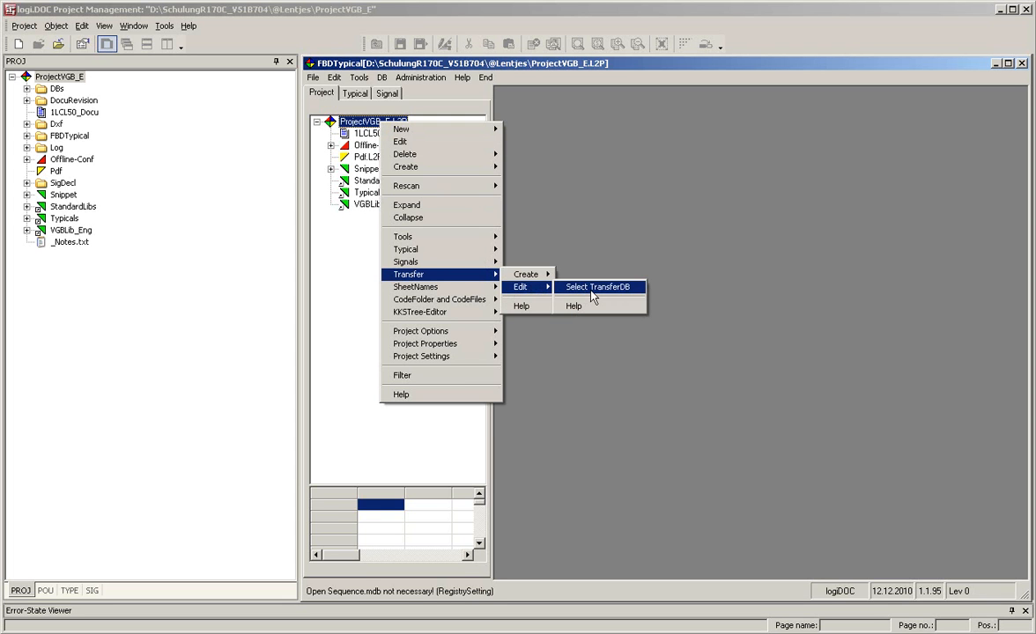
pyautogui.click(591, 292)
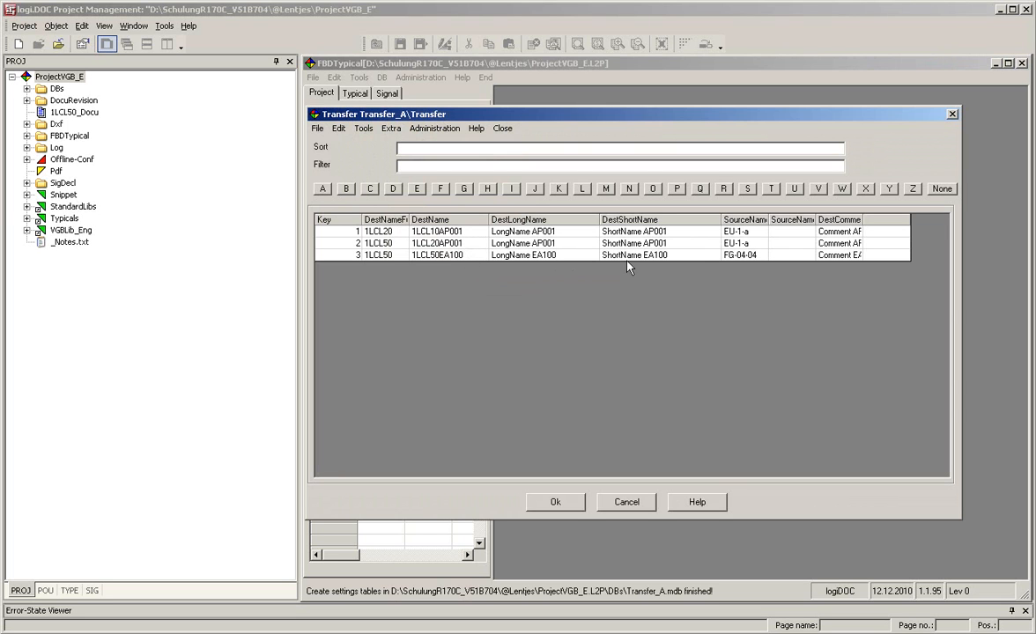
pyautogui.click(745, 255)
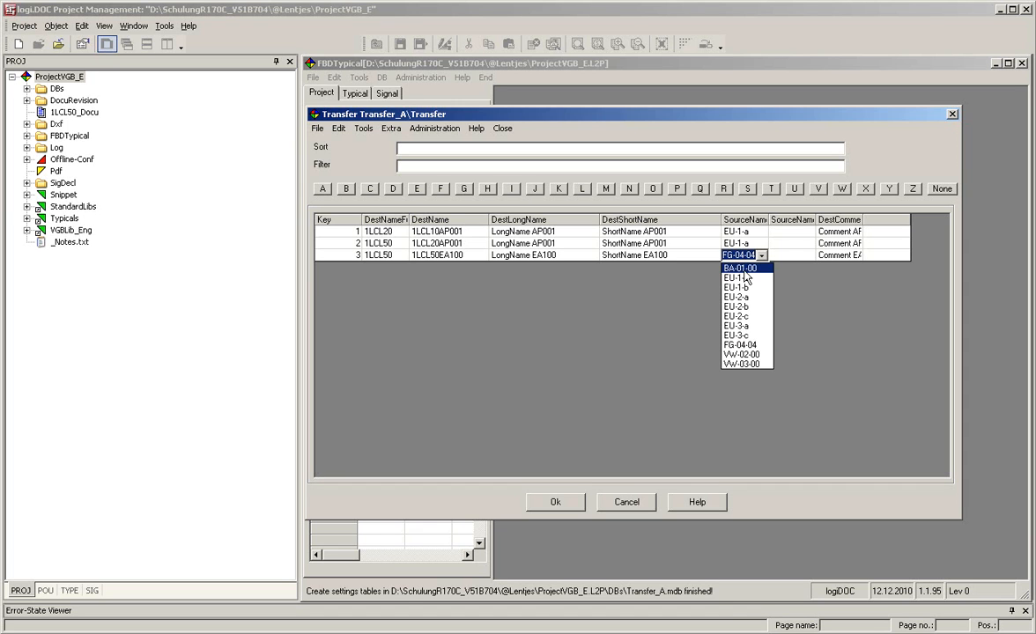
pyautogui.click(696, 233)
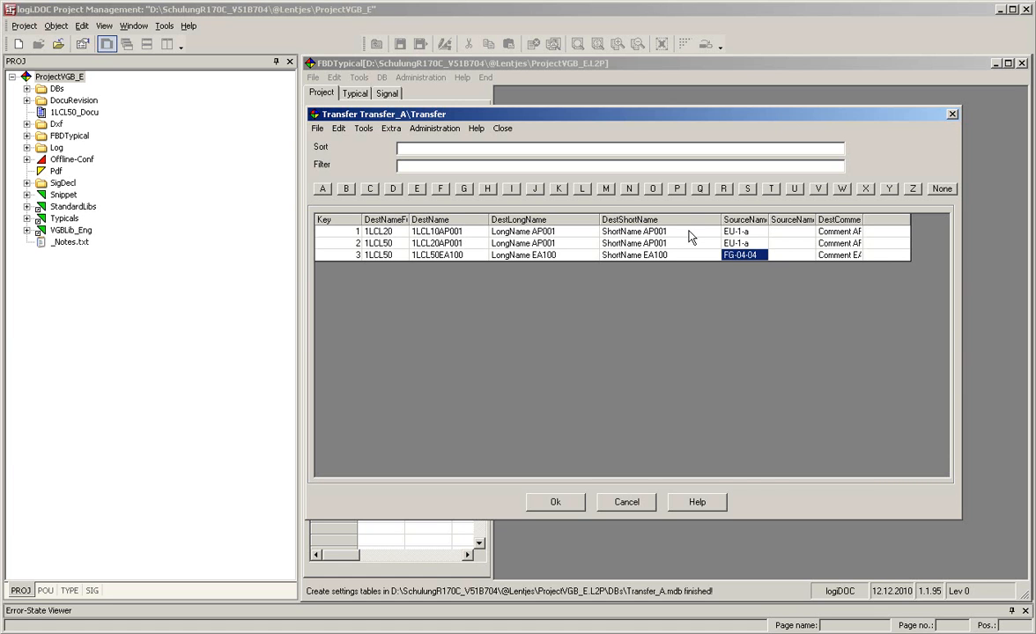
# Generate the function block diagrams by typical for all entries of the transfer table
pyautogui.rightClick(691, 232)
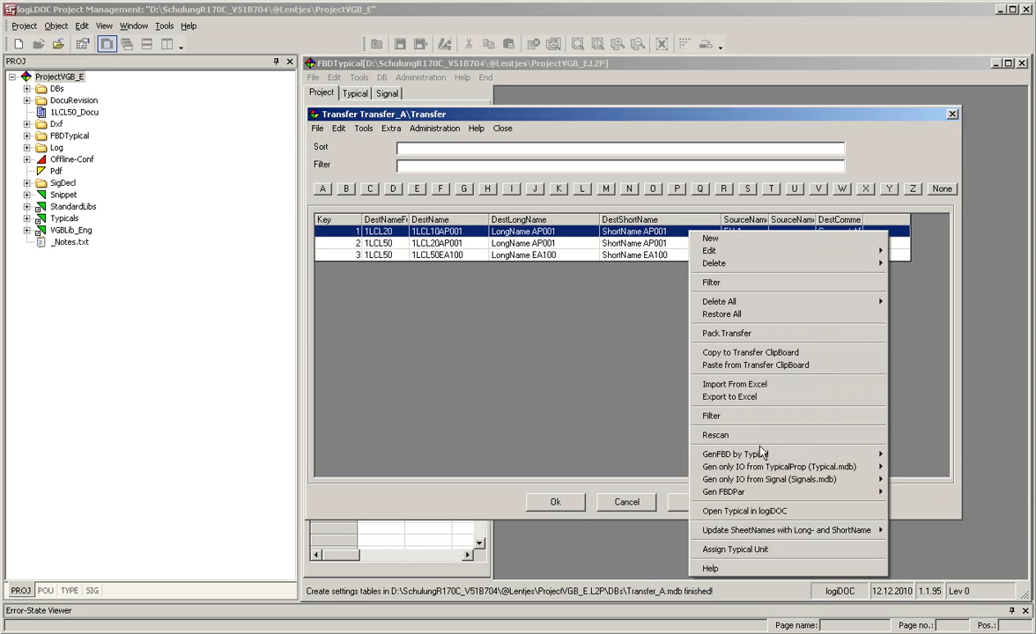
pyautogui.moveTo(762, 459)
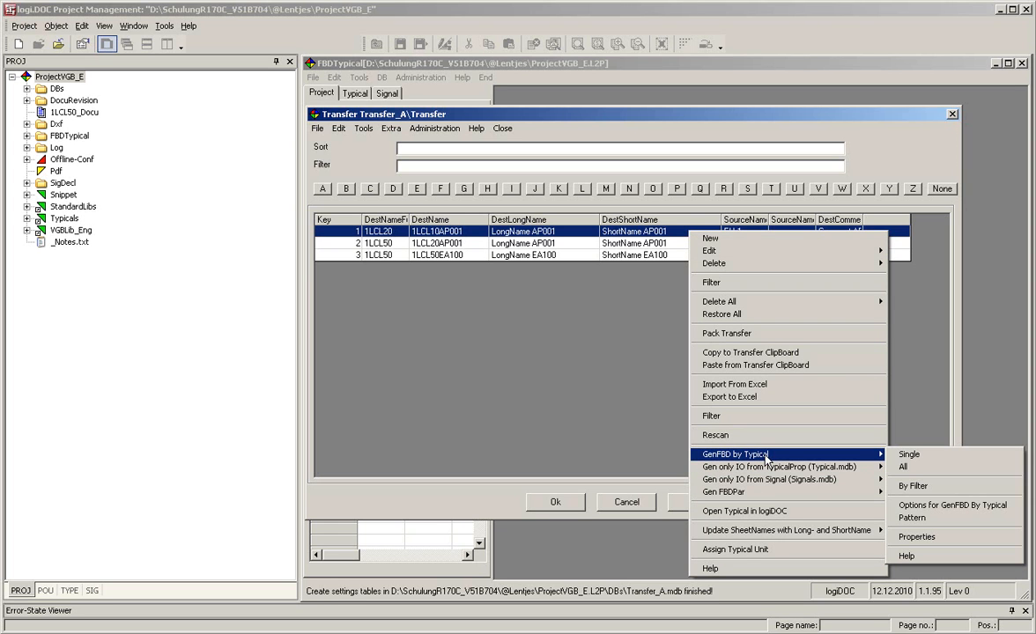
pyautogui.click(921, 469)
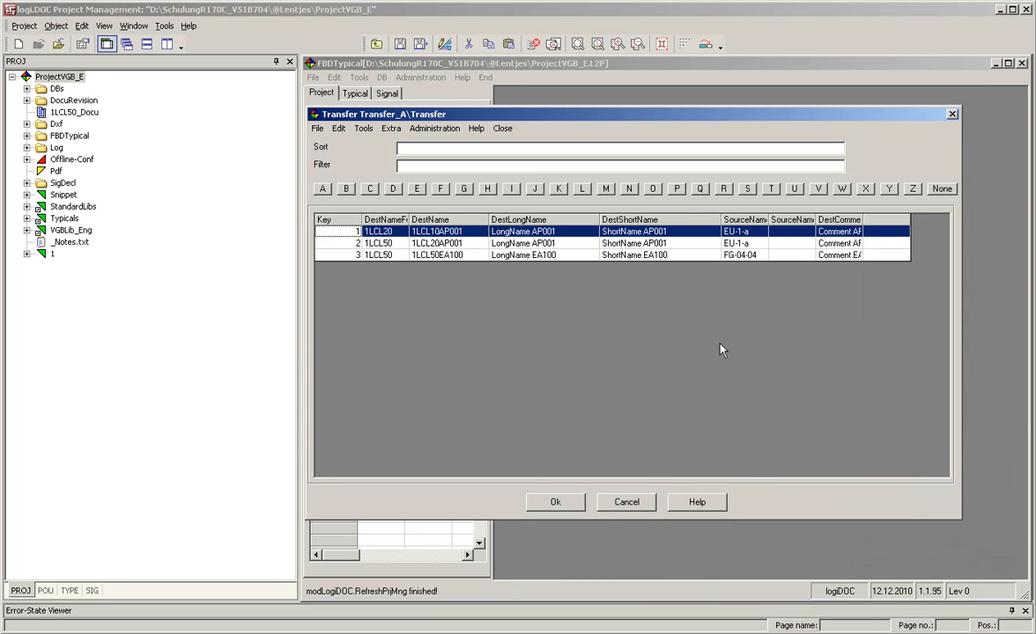
# Expand the generated folder 1 down to the diagrams in the YFT and YFS folders of LCL20 and LCL50
pyautogui.click(26, 255)
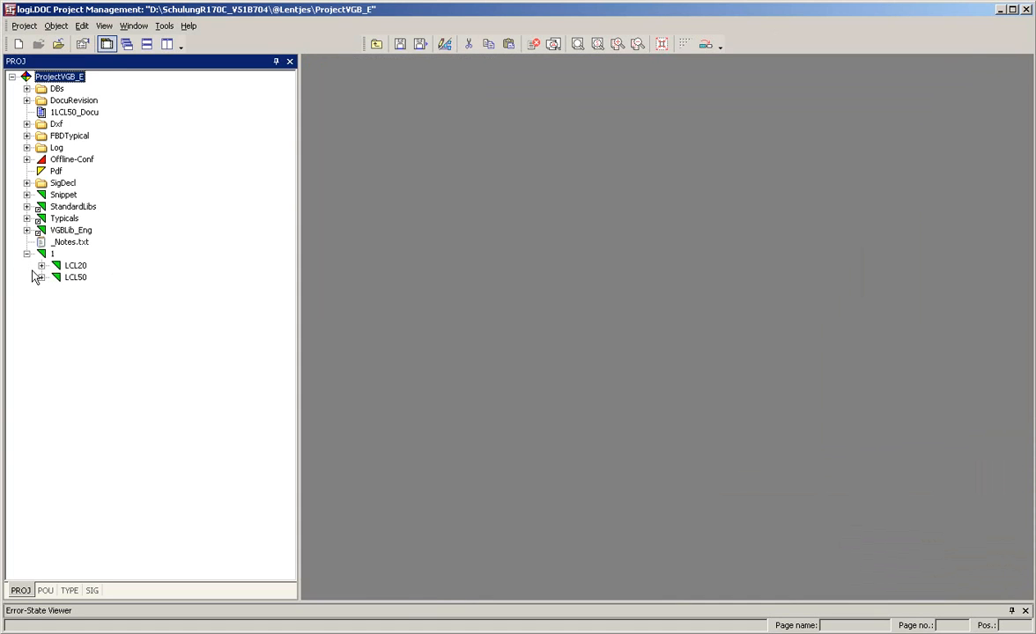
pyautogui.click(42, 265)
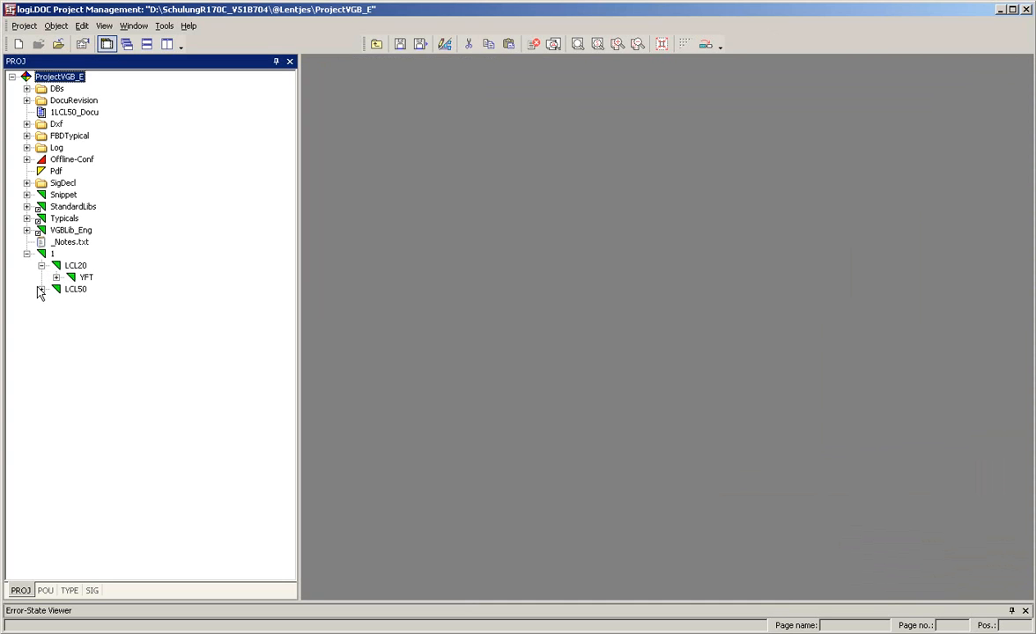
pyautogui.click(40, 290)
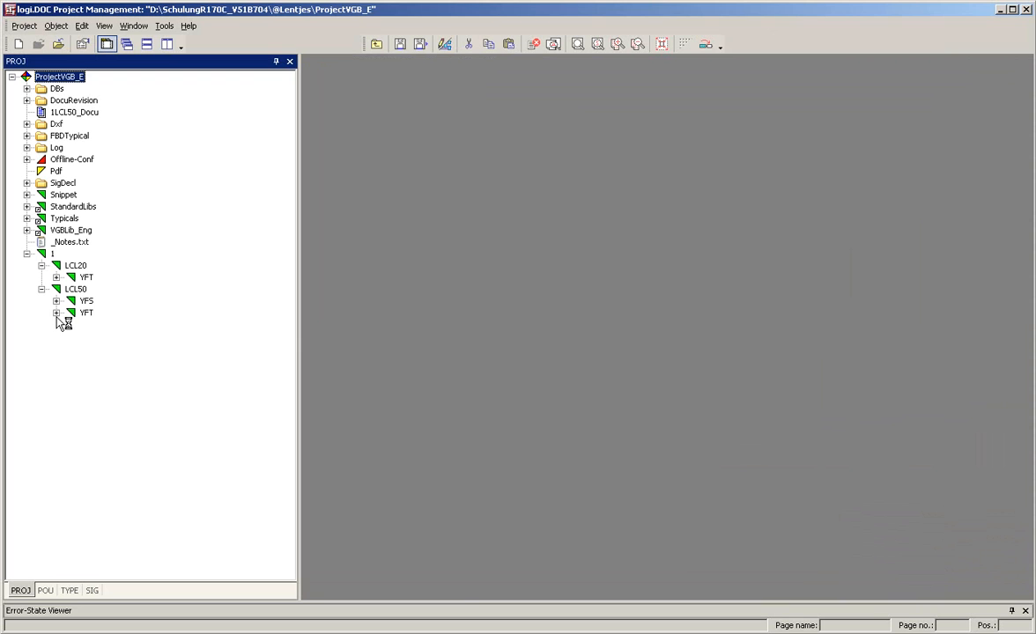
pyautogui.click(55, 314)
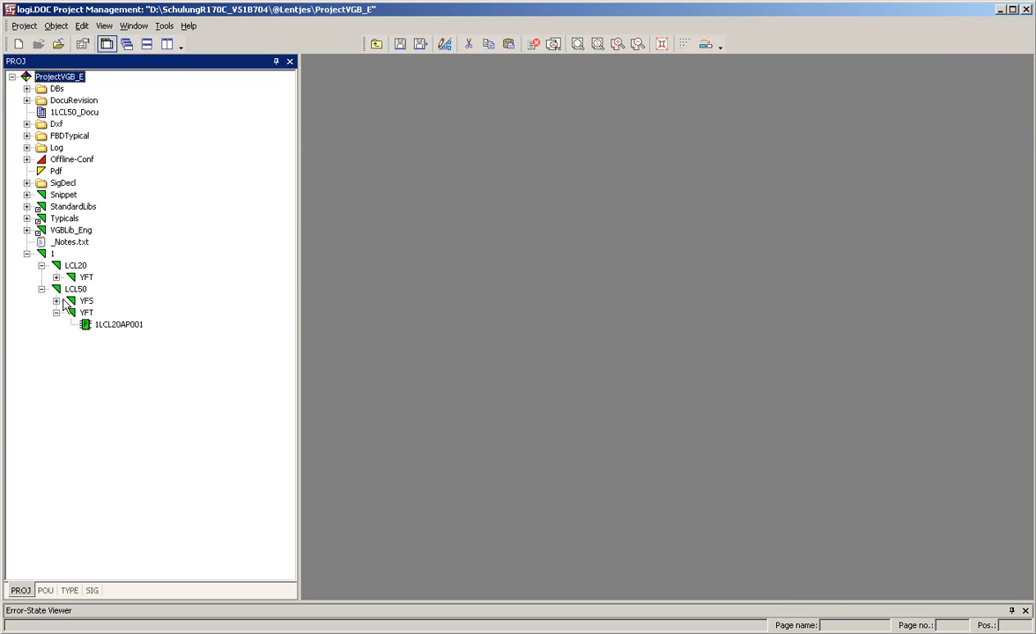
pyautogui.click(57, 301)
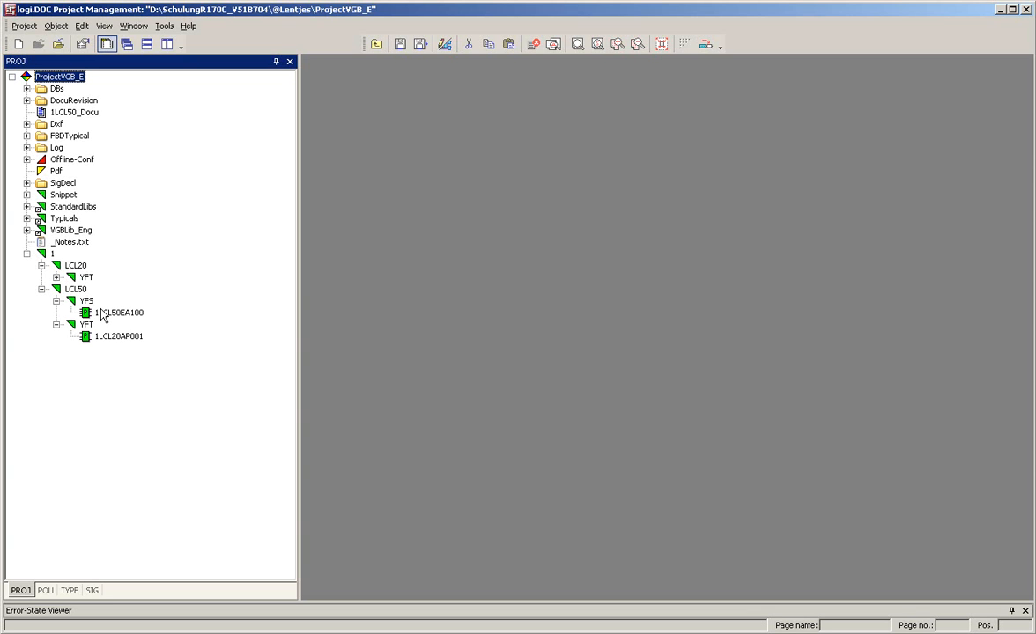
pyautogui.click(56, 277)
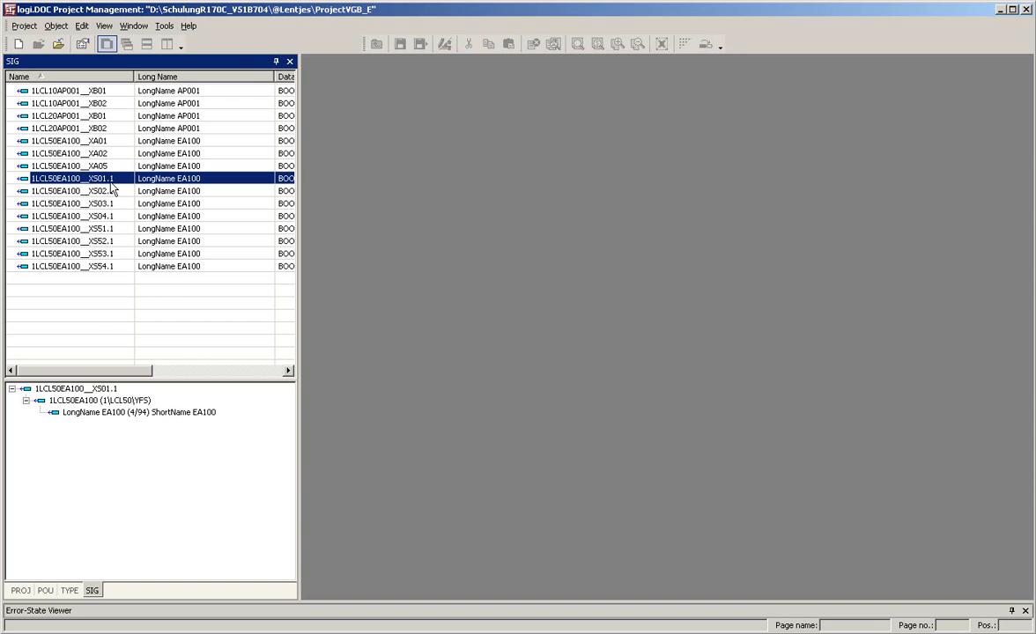
# Locate diagram 1LCL50EA100 through the usage of signal 1LCL50EA100__XS01.1, open it and view its pages
pyautogui.doubleClick(116, 401)
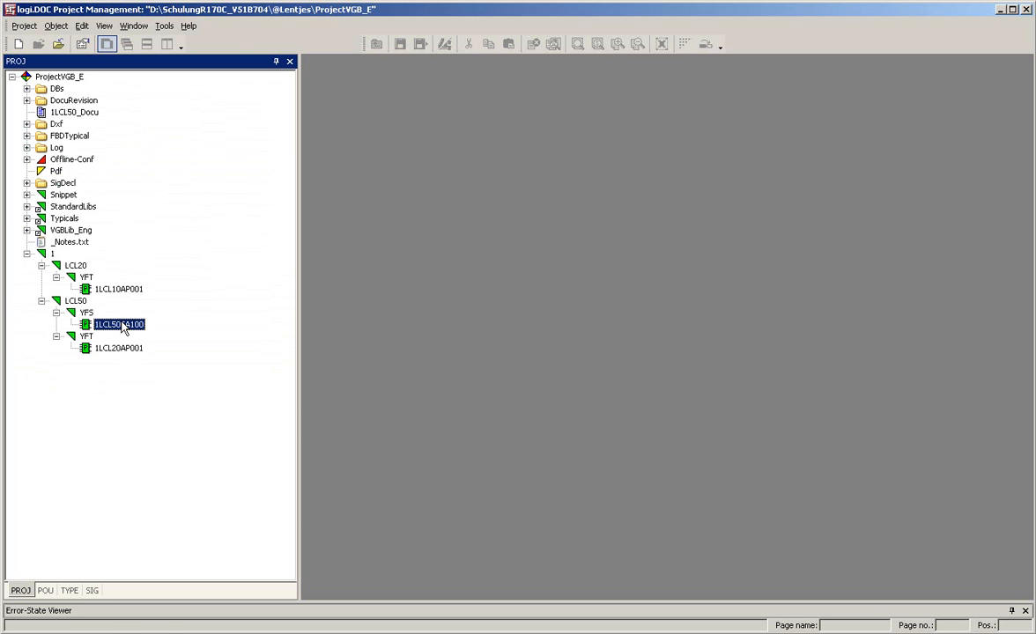
pyautogui.doubleClick(122, 326)
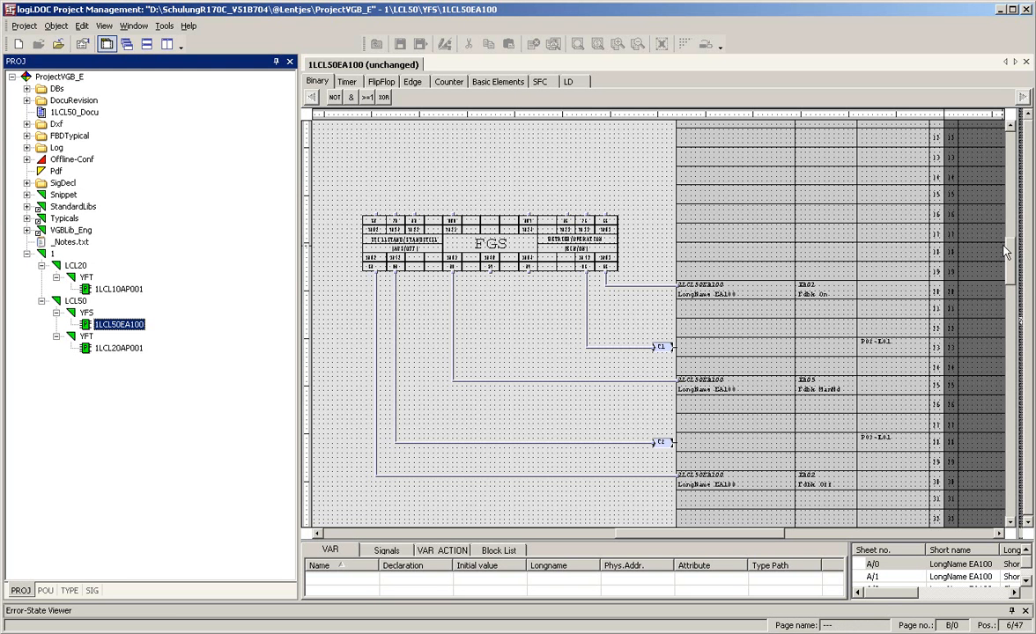
pyautogui.click(1004, 259)
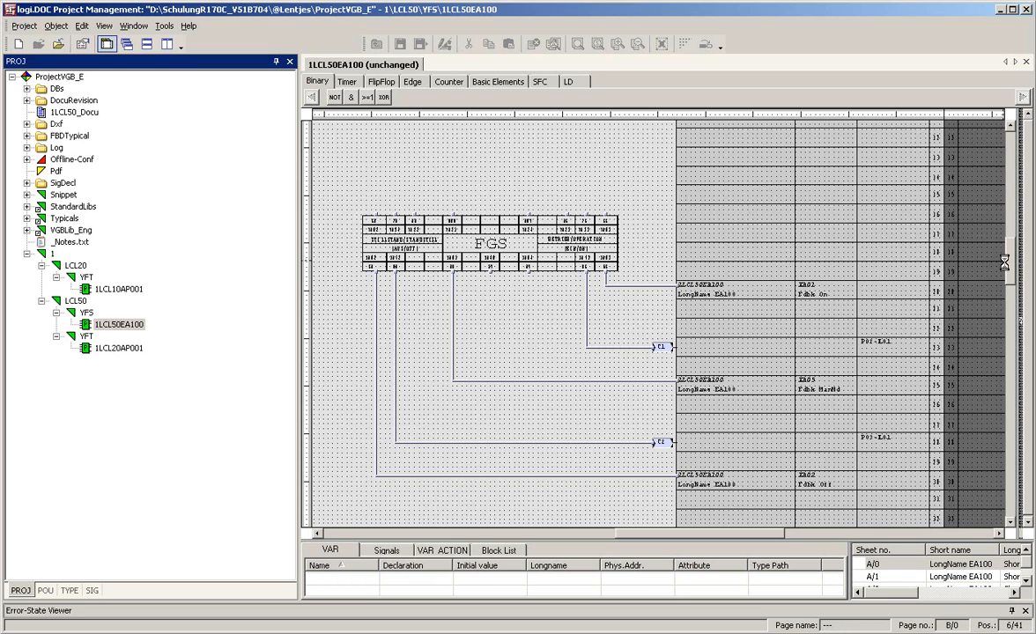
pyautogui.moveTo(1009, 262); pyautogui.dragTo(1013, 410)
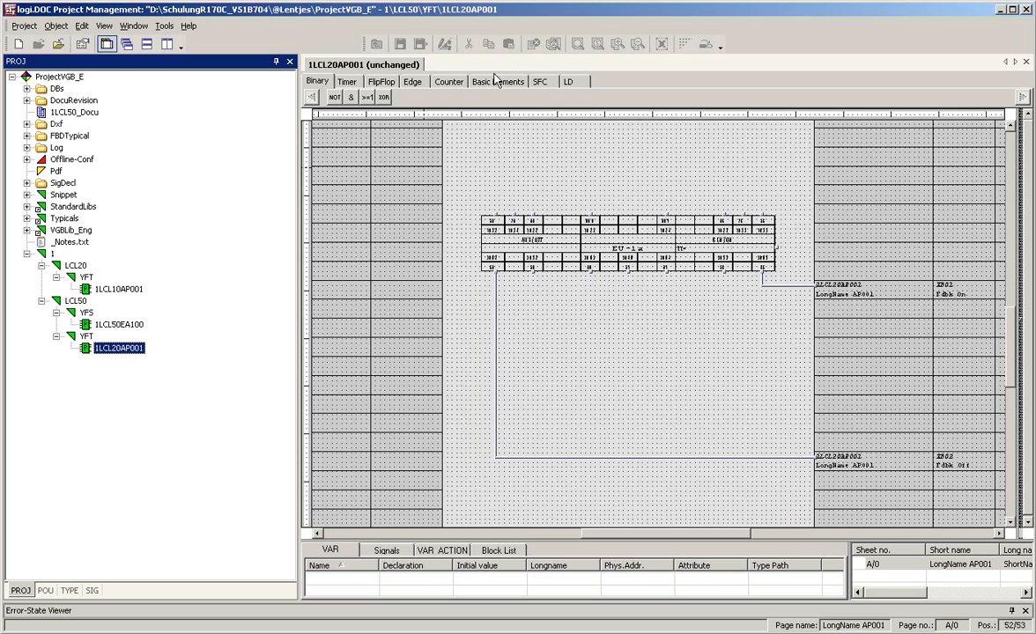
# Place signals 1LCL50EA100__XS01.1 to XS04.1 in consecutive input rows of diagram 1LCL20AP001, starting at row 7
pyautogui.click(93, 591)
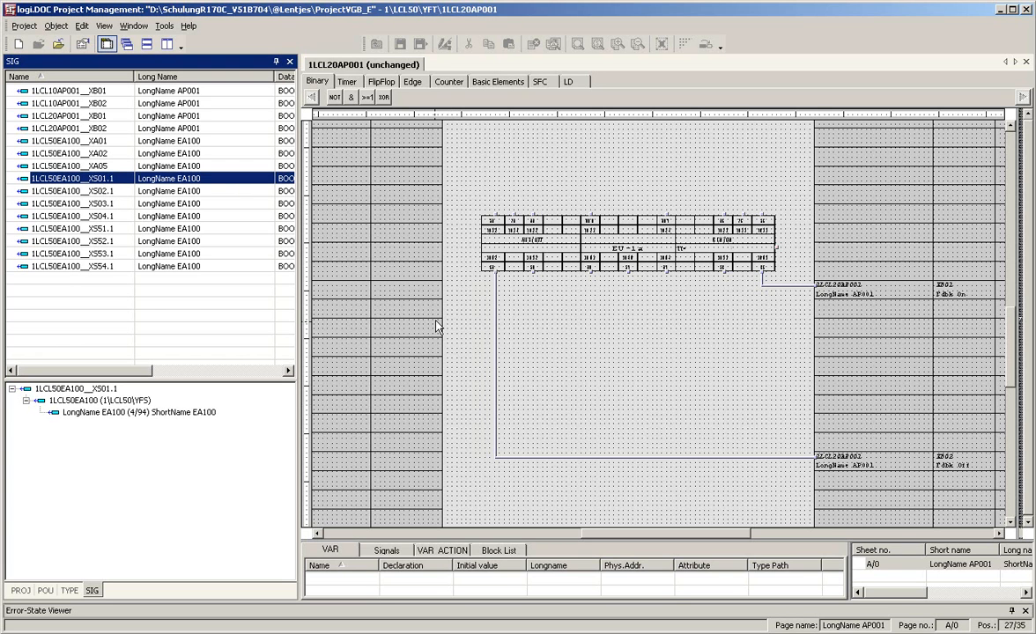
pyautogui.middleClick(463, 198)
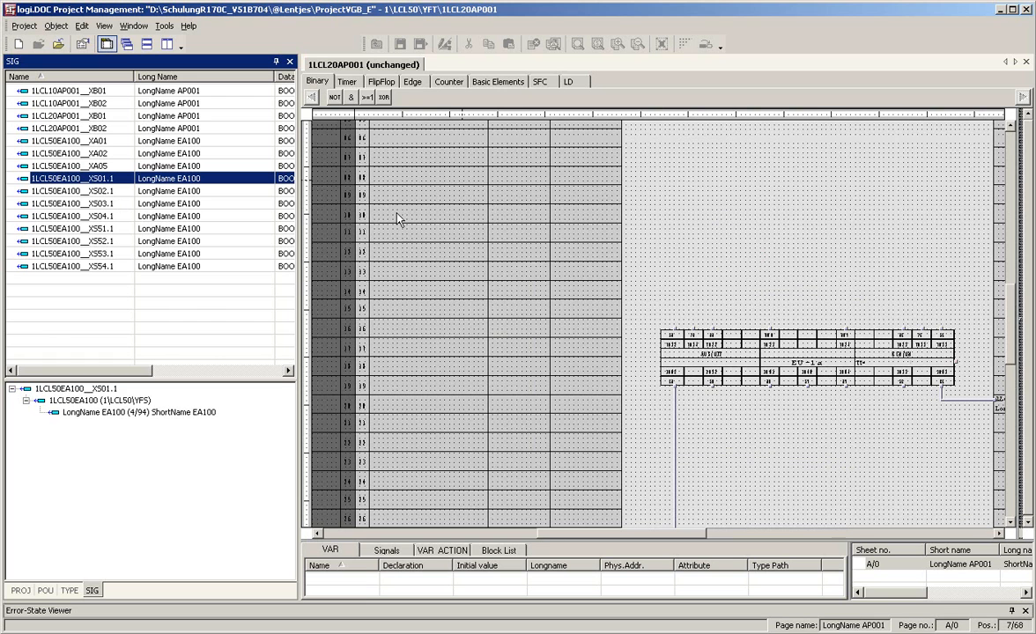
pyautogui.moveTo(69, 182); pyautogui.dragTo(495, 158)
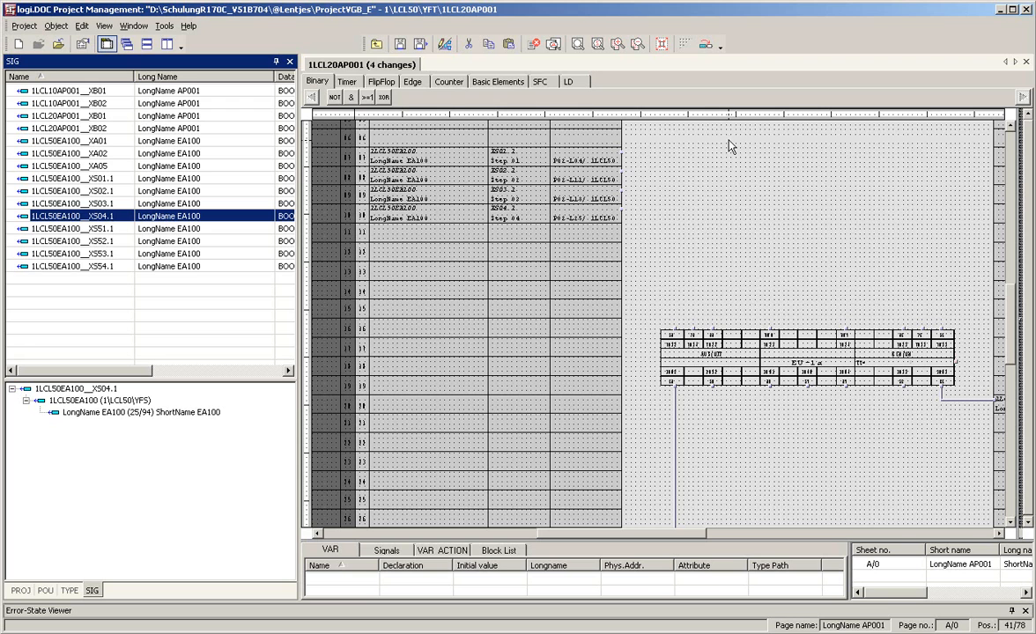
# Insert an OR (>=1) block above the EU-1a block and connect the four step signals to its inputs
pyautogui.click(367, 97)
pyautogui.click(694, 153)
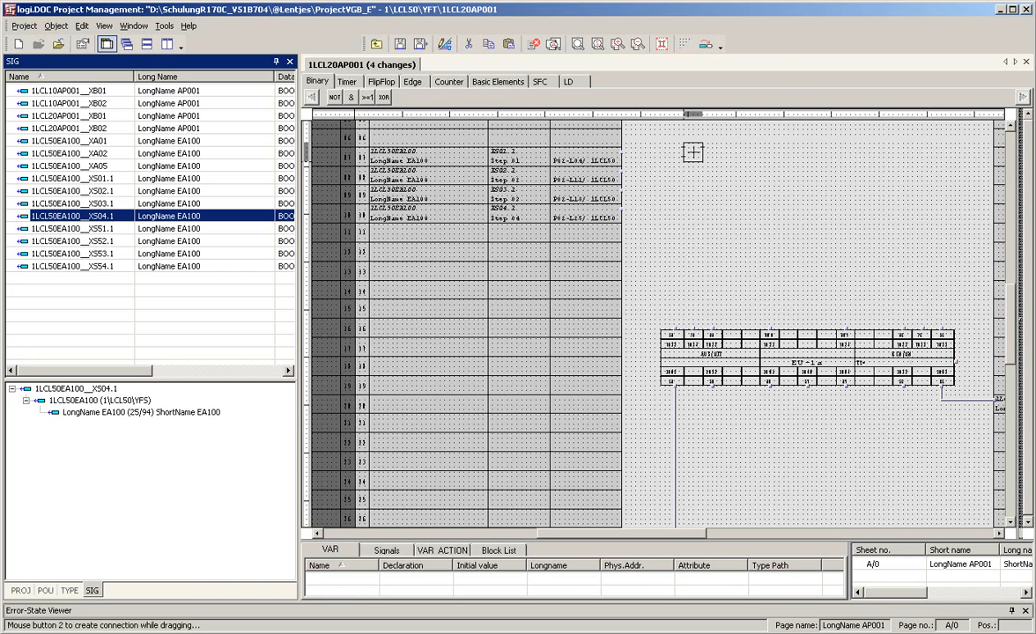
pyautogui.click(700, 162)
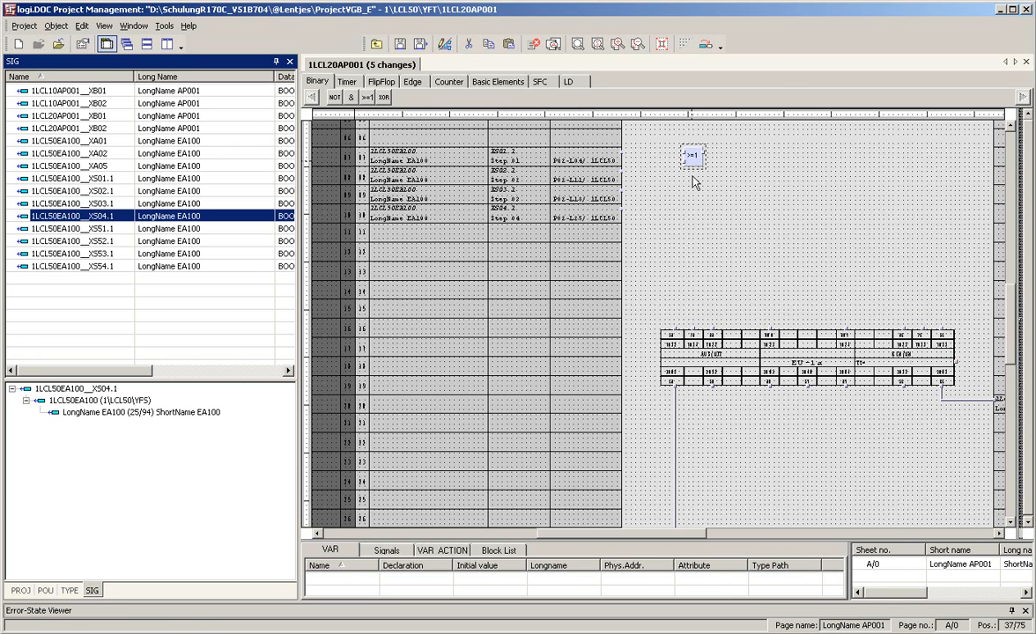
pyautogui.moveTo(693, 161)
pyautogui.mouseDown()
pyautogui.moveTo(692, 203)
pyautogui.moveTo(694, 159)
pyautogui.mouseUp()
pyautogui.moveTo(622, 153); pyautogui.dragTo(683, 151)
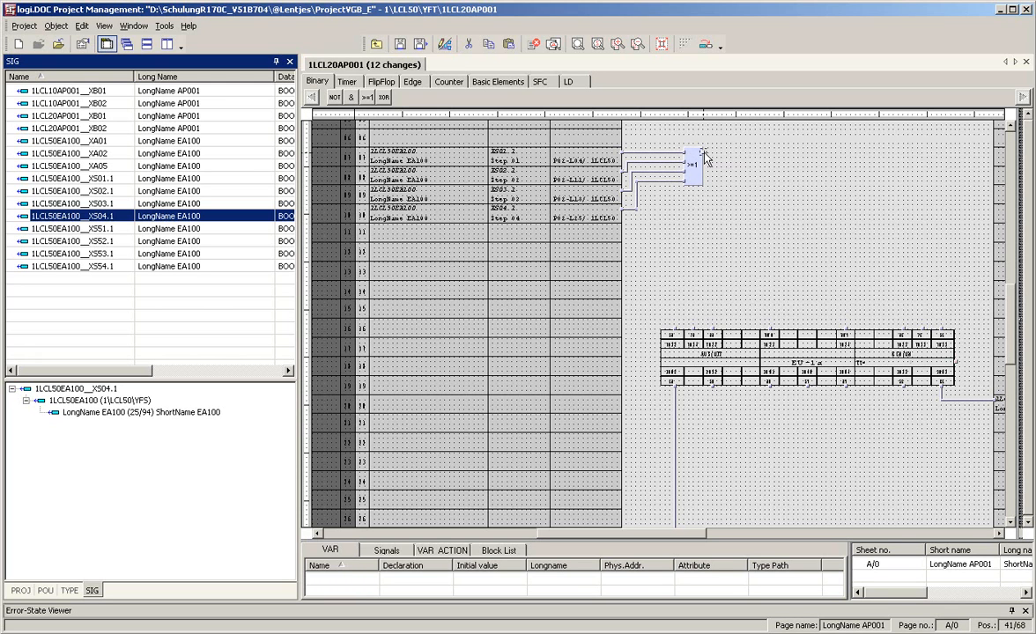
# Create a connector on the OR block's output and place it to the right of the block
pyautogui.click(698, 147)
pyautogui.rightClick(704, 155)
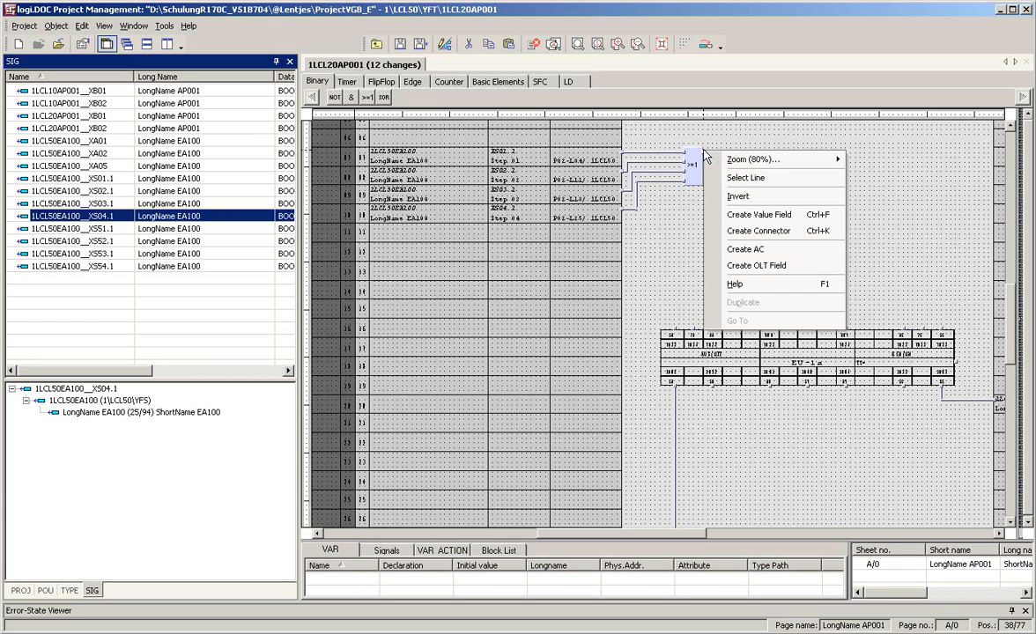
pyautogui.click(760, 231)
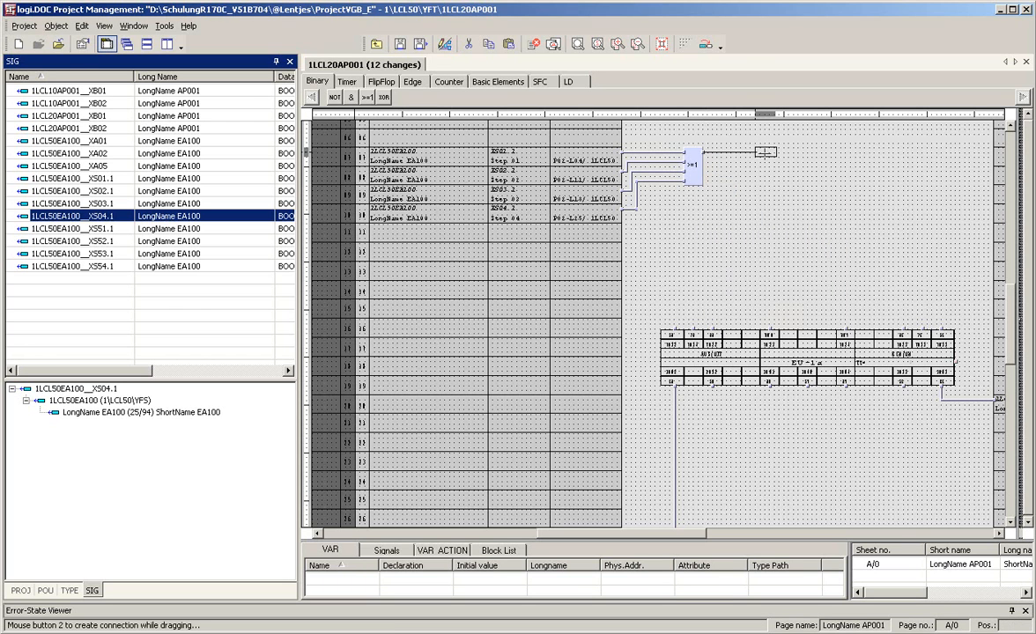
pyautogui.click(764, 157)
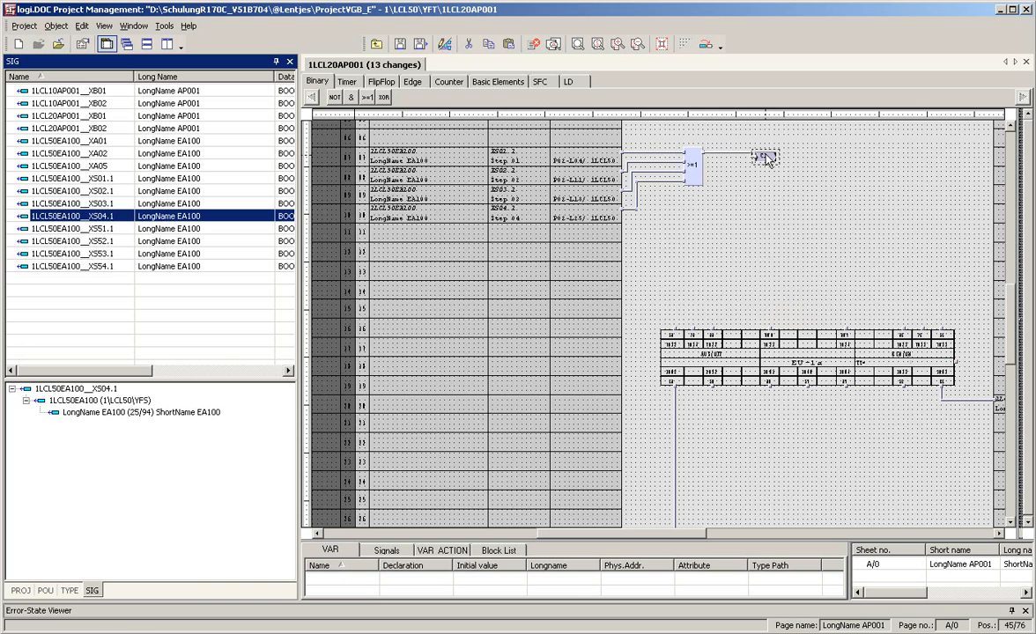
pyautogui.moveTo(768, 153)
pyautogui.mouseDown()
pyautogui.moveTo(776, 148)
pyautogui.moveTo(775, 156)
pyautogui.mouseUp()
# Place the matching C1 connector above the EU-1a block and wire it to the block's leftmost upper input
pyautogui.moveTo(774, 153); pyautogui.dragTo(652, 281)
pyautogui.click(652, 285)
pyautogui.click(674, 329)
pyautogui.moveTo(768, 153)
# Save diagram 1LCL20AP001 with an empty change comment and close it
pyautogui.click(400, 44)
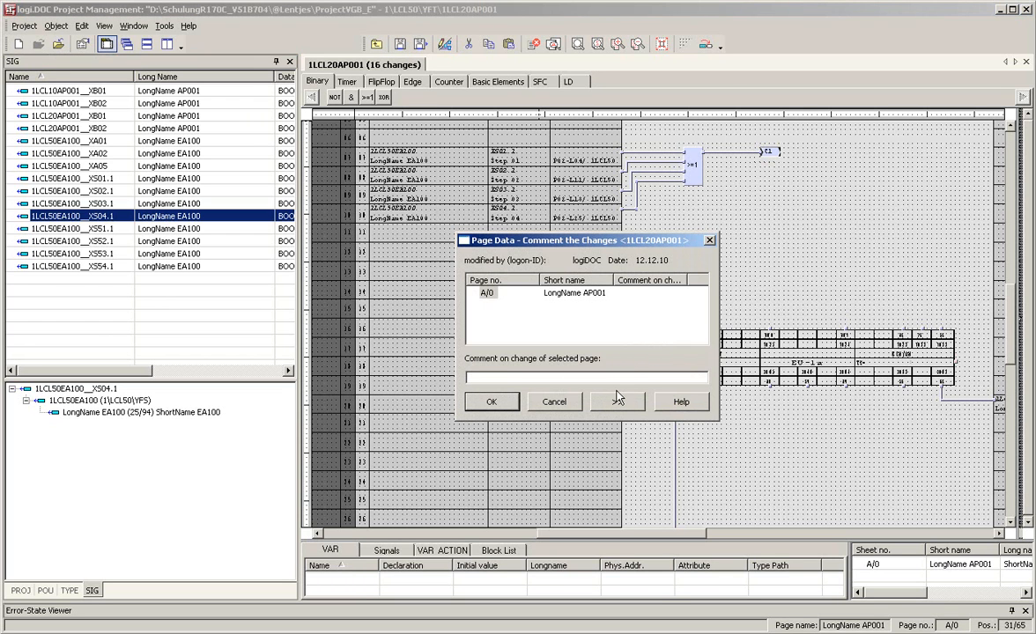
pyautogui.click(494, 401)
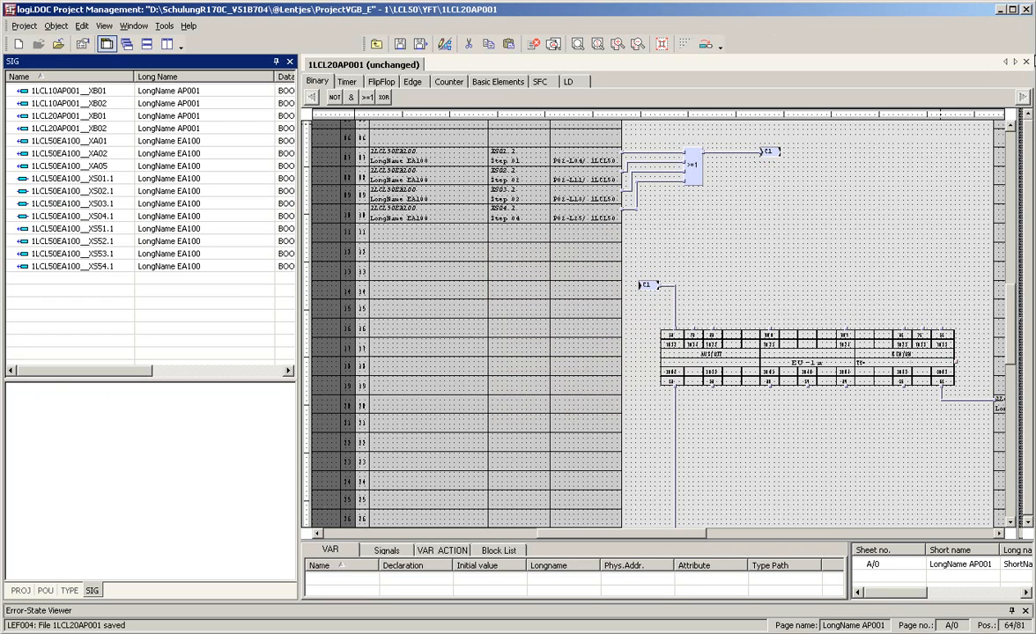
pyautogui.click(1027, 66)
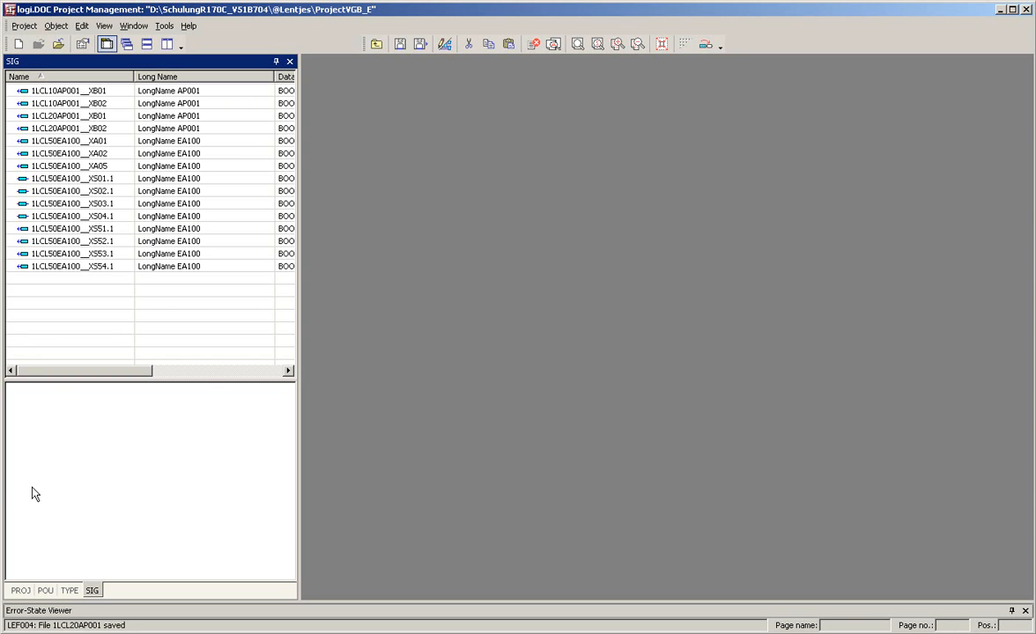
# Open diagram 1LCL50EA100 from the project tree, check the target reference below output signal XS01.1, and close the diagram
pyautogui.click(17, 591)
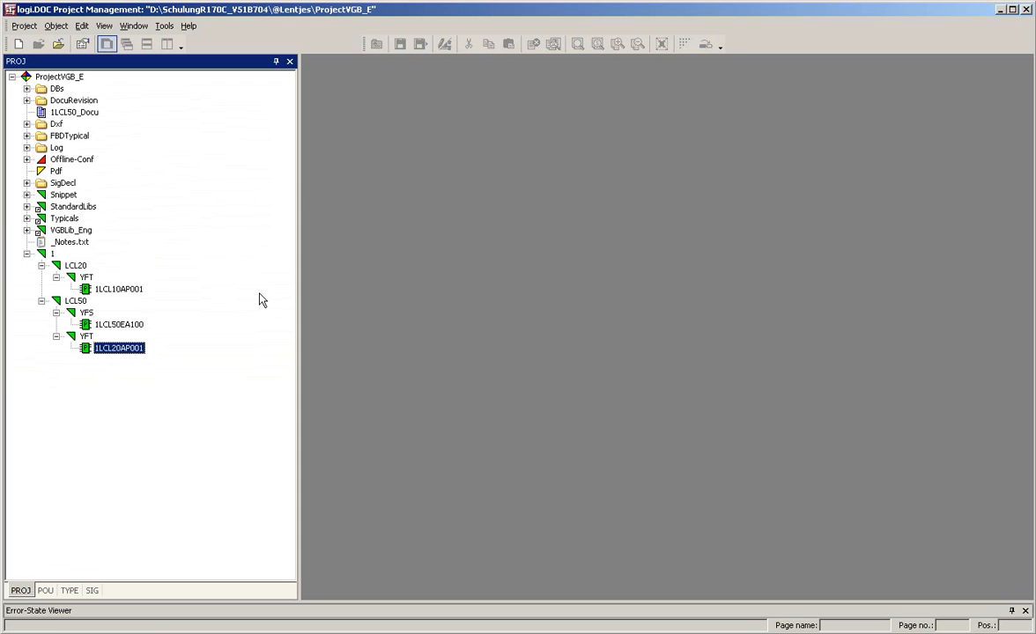
pyautogui.doubleClick(126, 325)
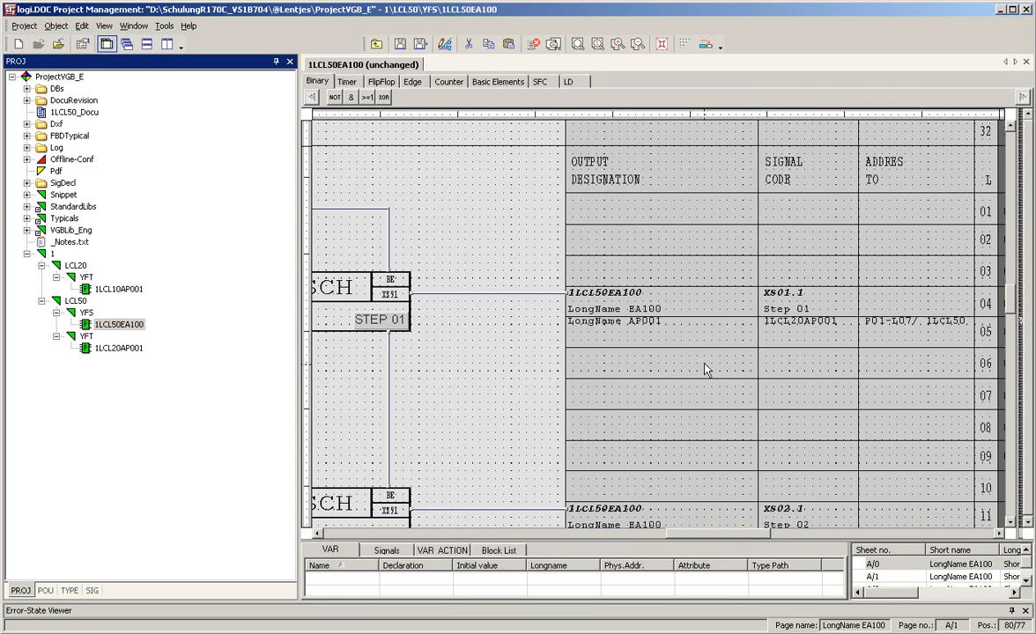
pyautogui.click(698, 322)
pyautogui.hotkey('ctrl', 'F4')
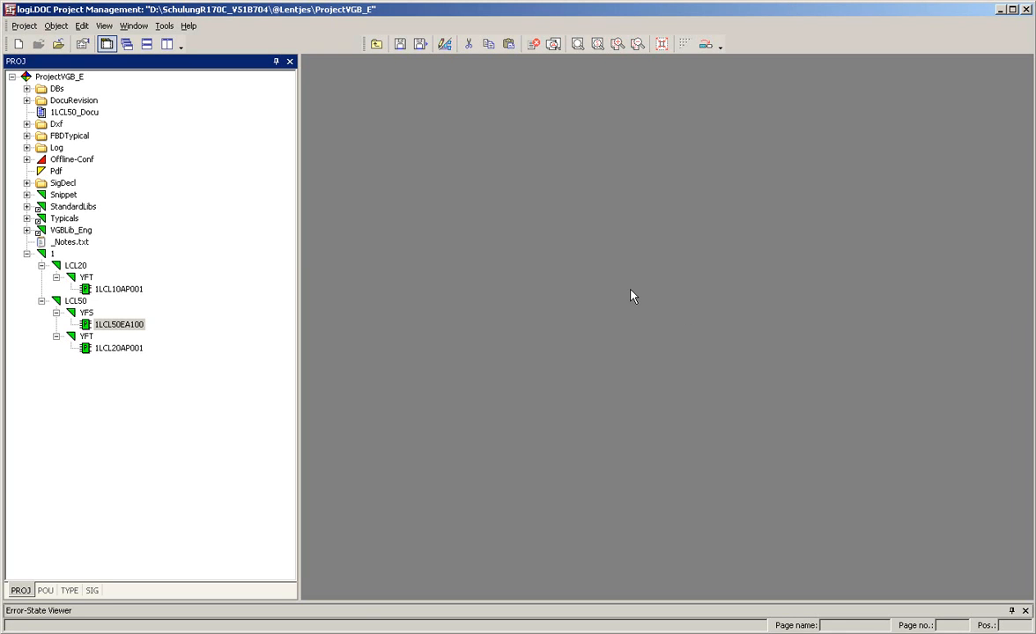
# Open document 1LCL50_Docu, add project folder 1 with its diagrams below the table of contents, and update the page entries
pyautogui.doubleClick(82, 113)
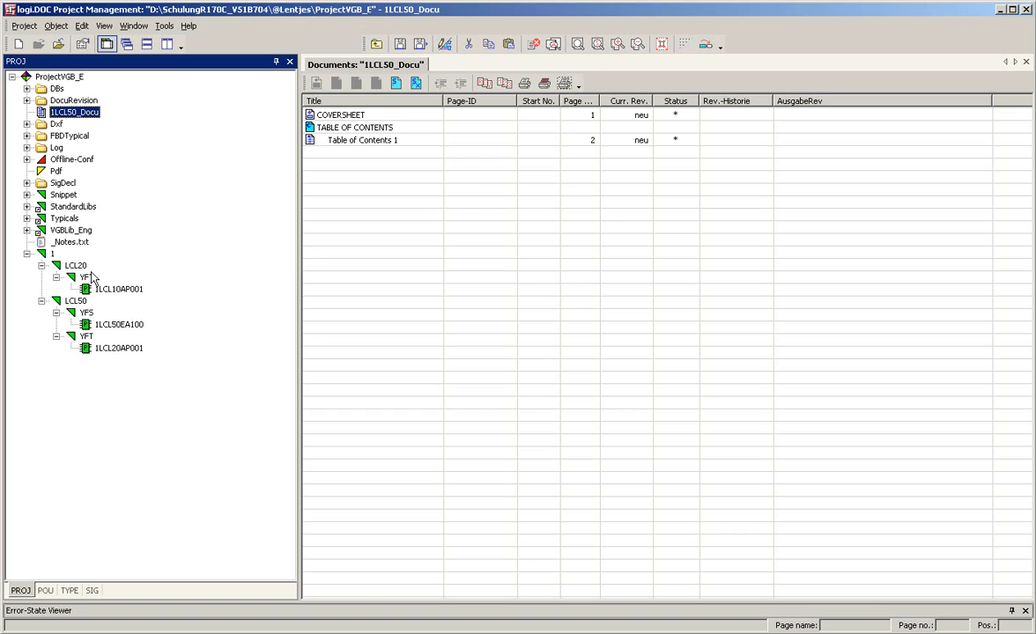
pyautogui.moveTo(54, 258); pyautogui.dragTo(333, 234)
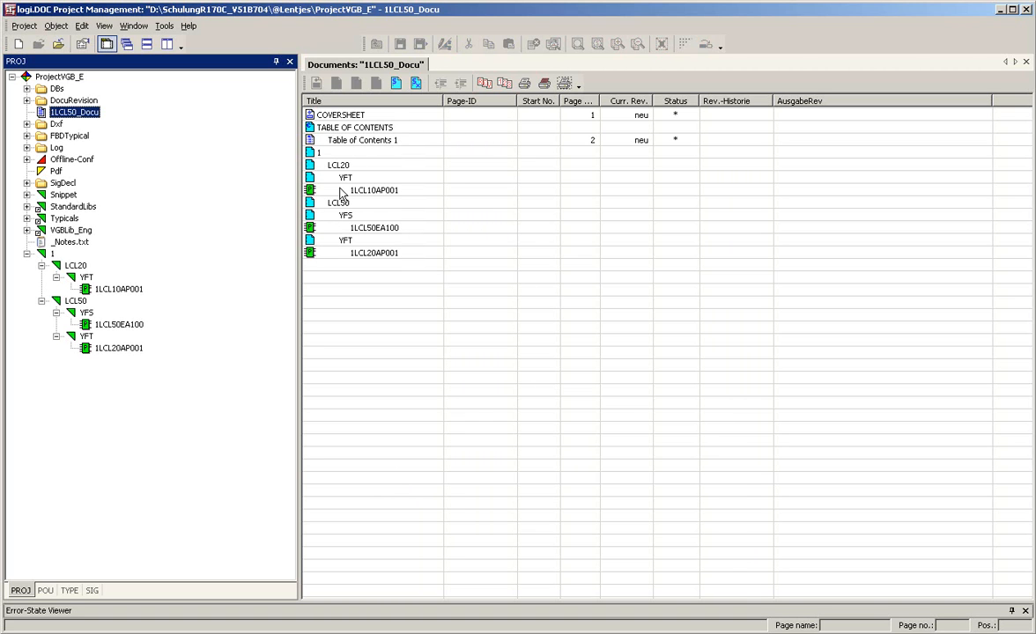
pyautogui.click(504, 83)
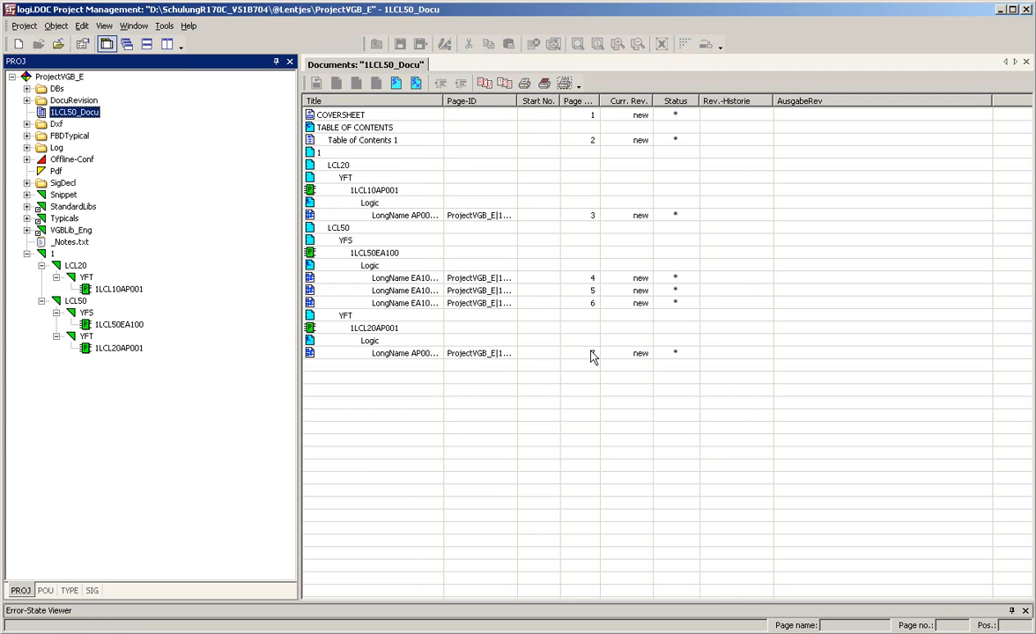
# Print all pages of 1LCL50_Docu to a PDF with PDFCreator, leaving the document title empty
pyautogui.click(525, 84)
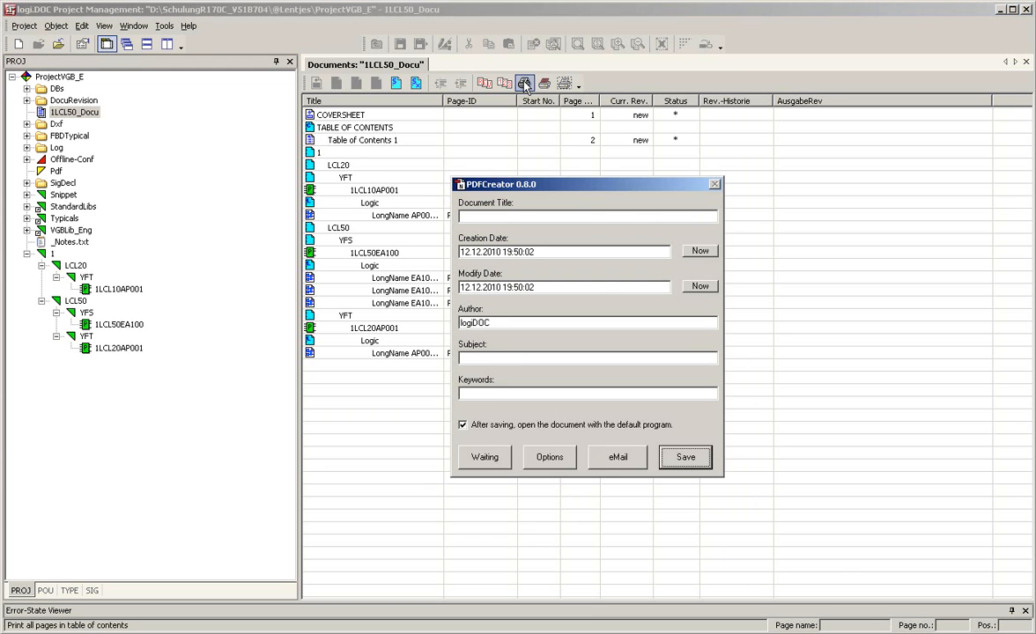
pyautogui.click(493, 217)
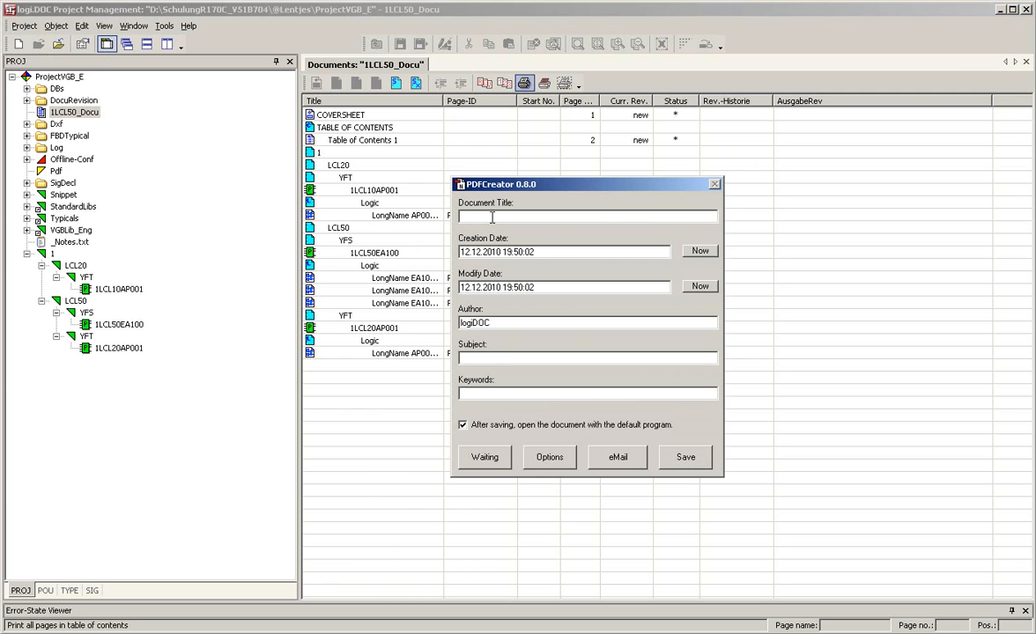
pyautogui.press('Return')
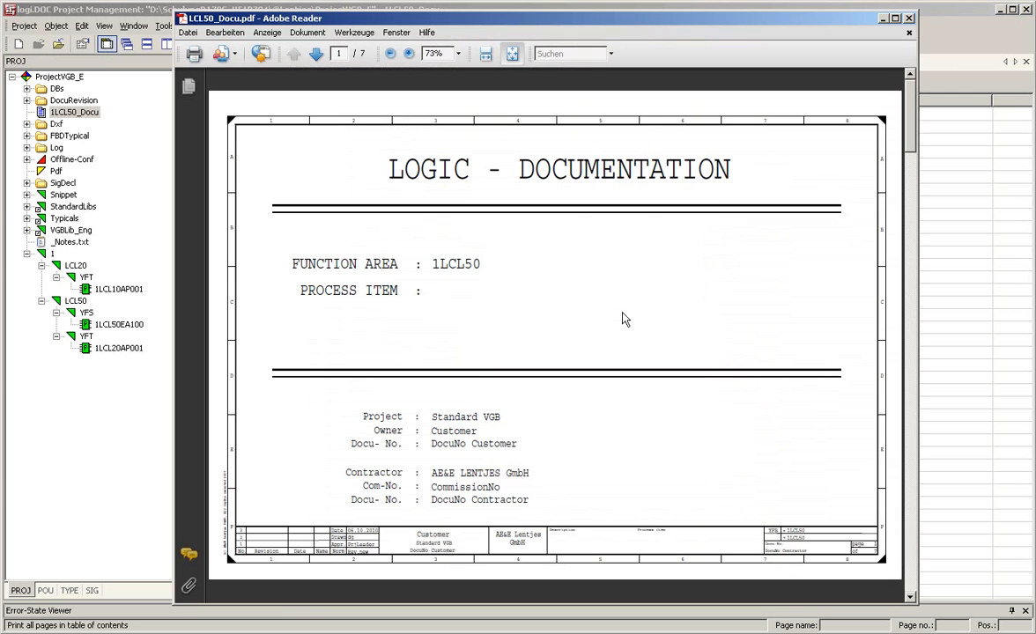
# Page through the PDF from the coversheet to page 7, examining the step references and the wired 1LCL20AP001 diagram
pyautogui.click(908, 592)
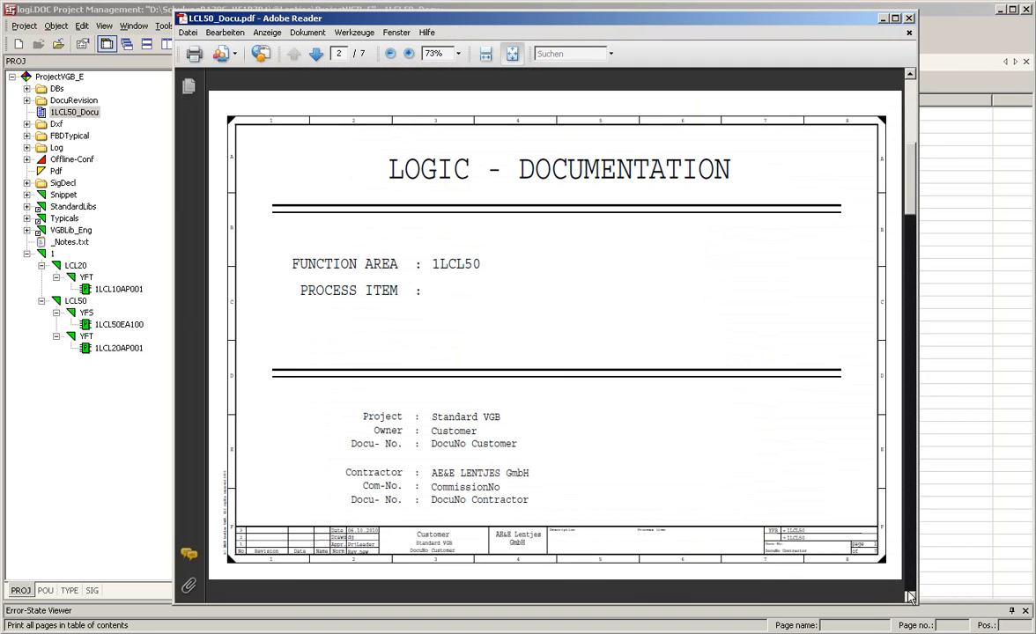
pyautogui.click(908, 592)
pyautogui.click(908, 592)
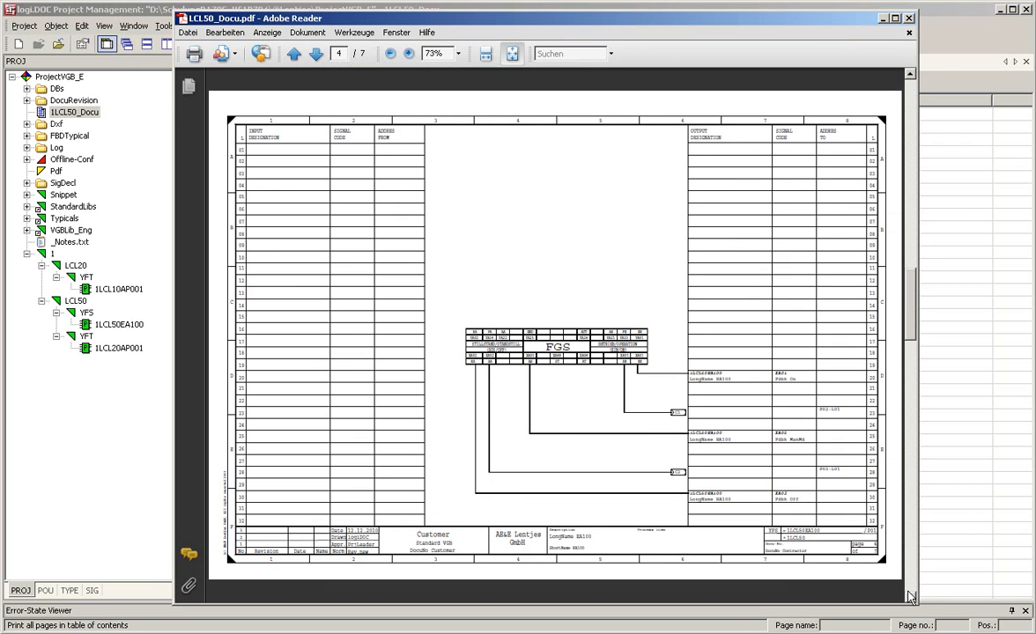
pyautogui.click(910, 596)
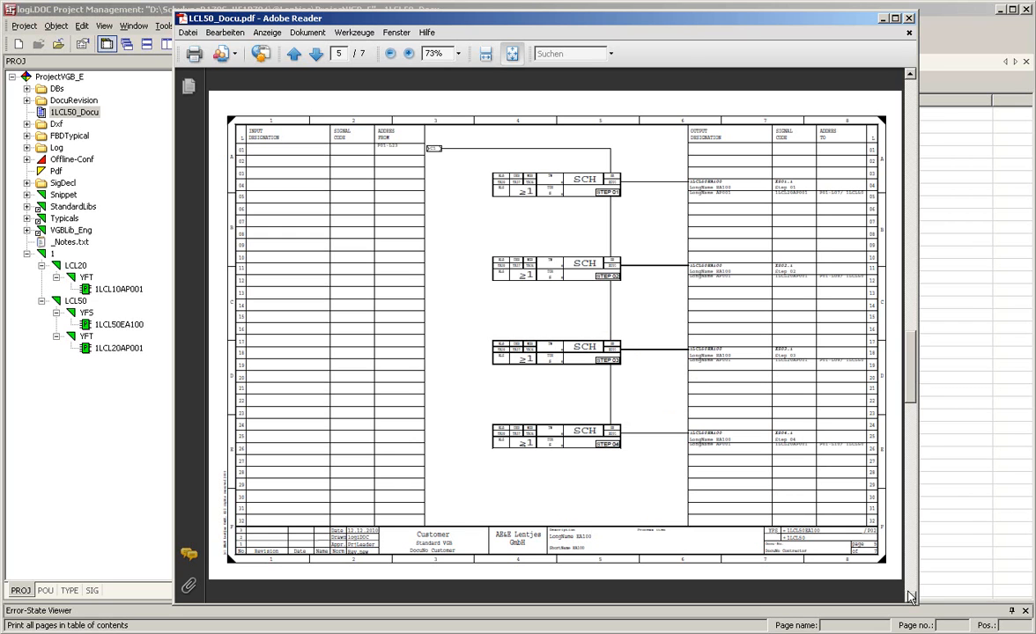
pyautogui.click(911, 596)
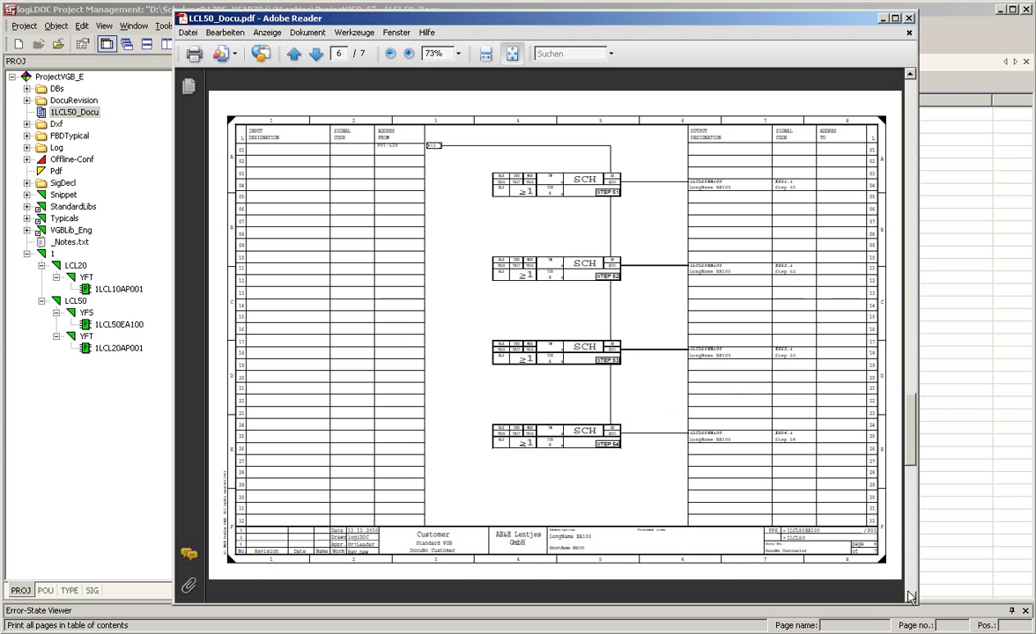
pyautogui.click(910, 597)
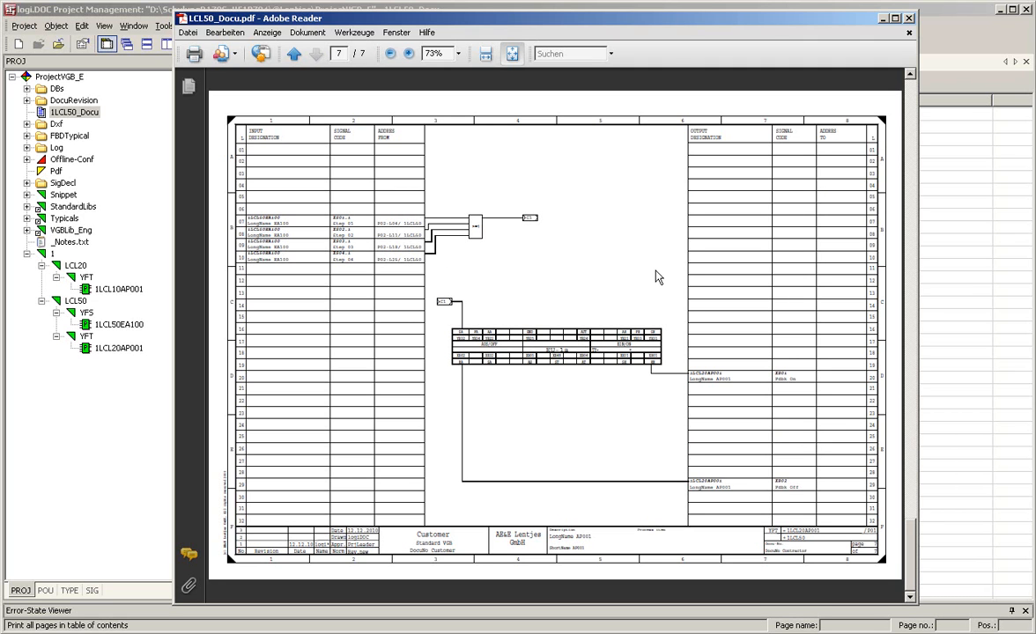
# Close the PDF and document 1LCL50_Docu, saving the document's changes
pyautogui.hotkey('alt', 'F4')
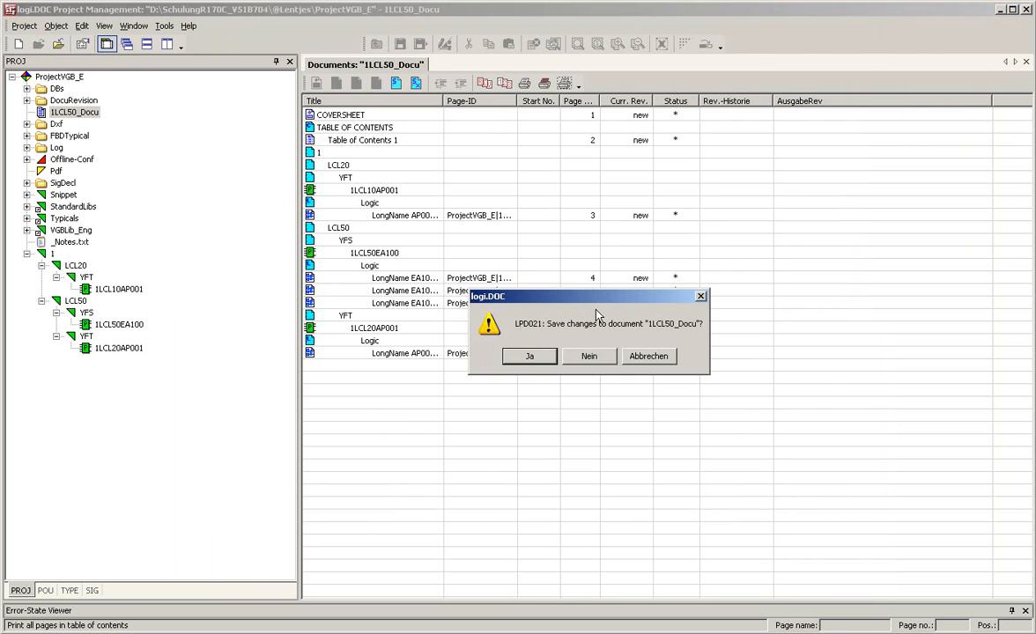
pyautogui.click(529, 357)
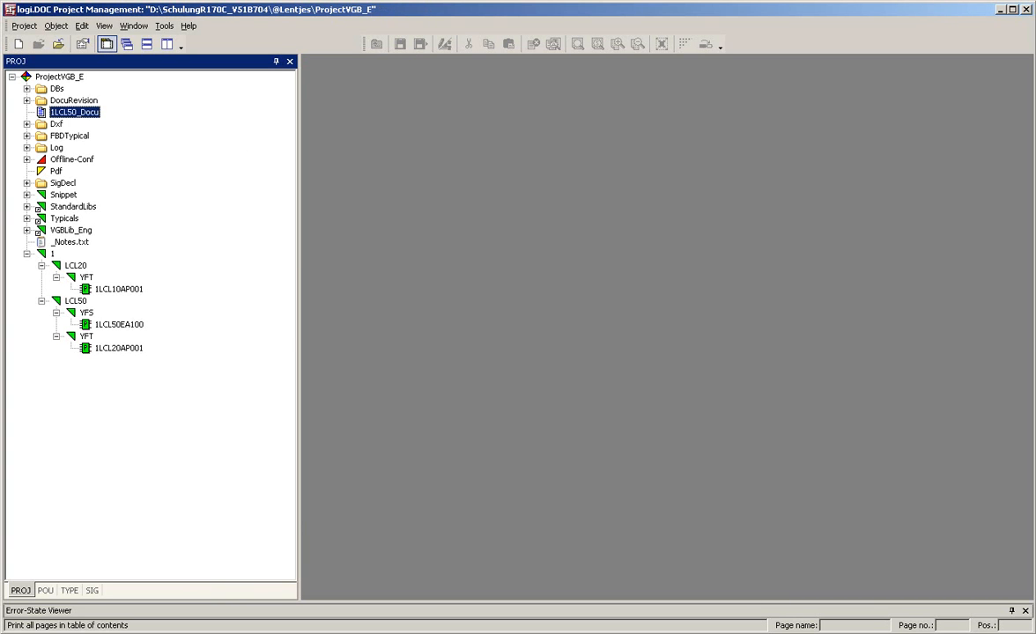